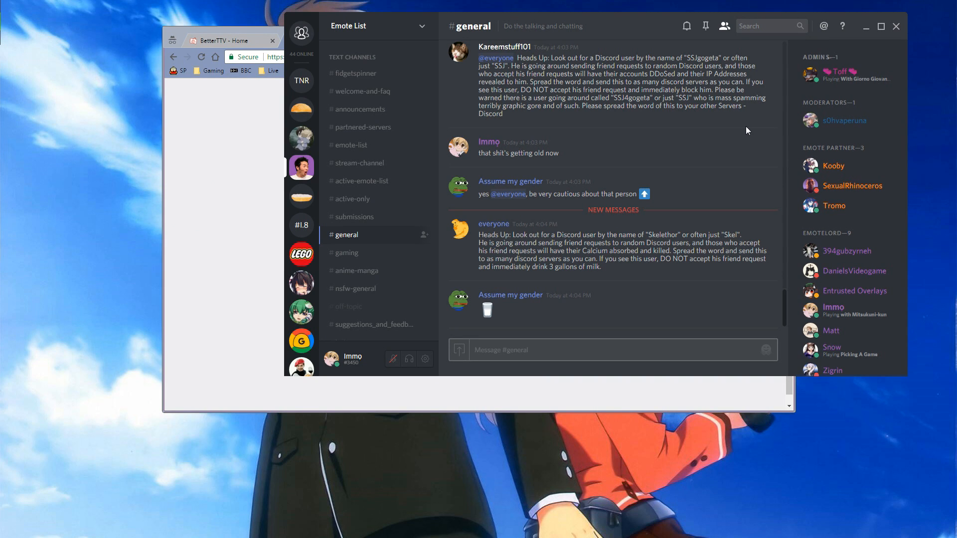
# Search the server's messages for fidgetSpin, limited to the emote-list channel
pyautogui.click(778, 26)
pyautogui.click(624, 113)
pyautogui.hotkey('ctrl', 'f')
pyautogui.press('BackSpace')
pyautogui.press('BackSpace')
pyautogui.press('BackSpace')
pyautogui.press('BackSpace')
pyautogui.press('BackSpace')
pyautogui.press('BackSpace')
pyautogui.press('BackSpace')
pyautogui.press('BackSpace')
pyautogui.press('BackSpace')
pyautogui.press('BackSpace')
pyautogui.press('BackSpace')
pyautogui.press('BackSpace')
pyautogui.press('BackSpace')
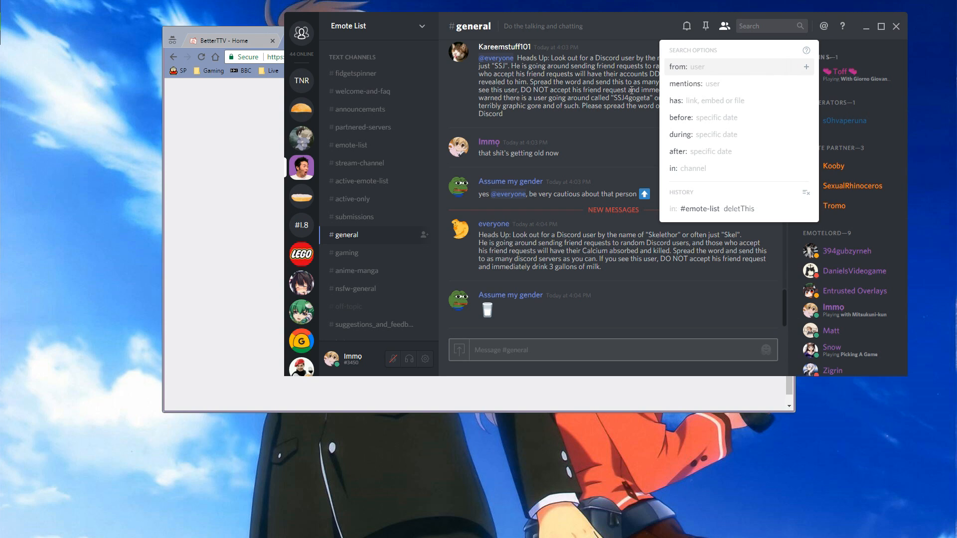
pyautogui.write('in')
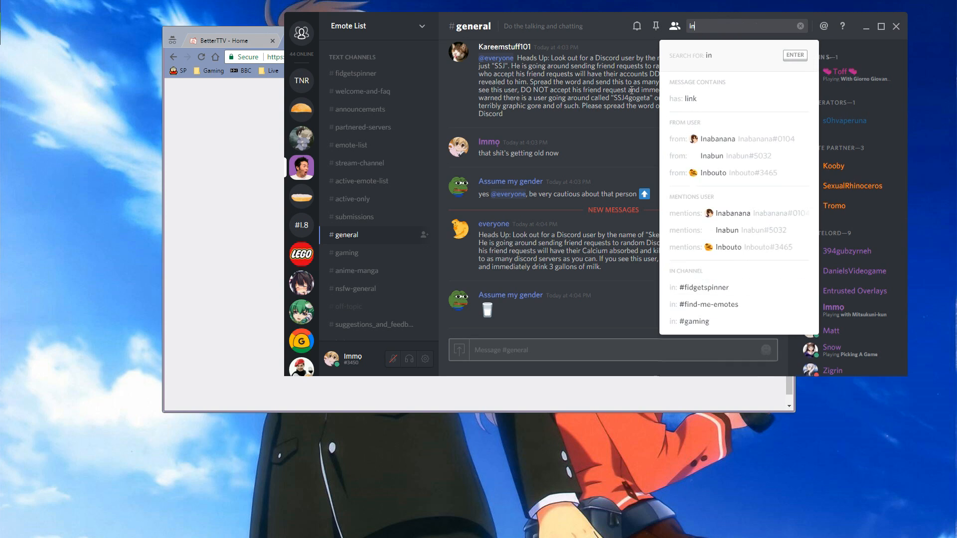
pyautogui.write(': #emote-')
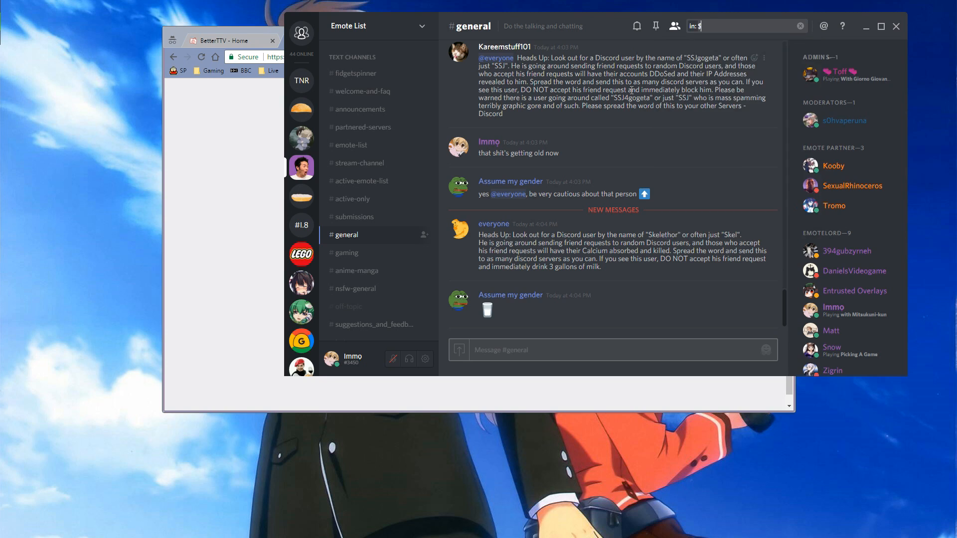
pyautogui.write('list')
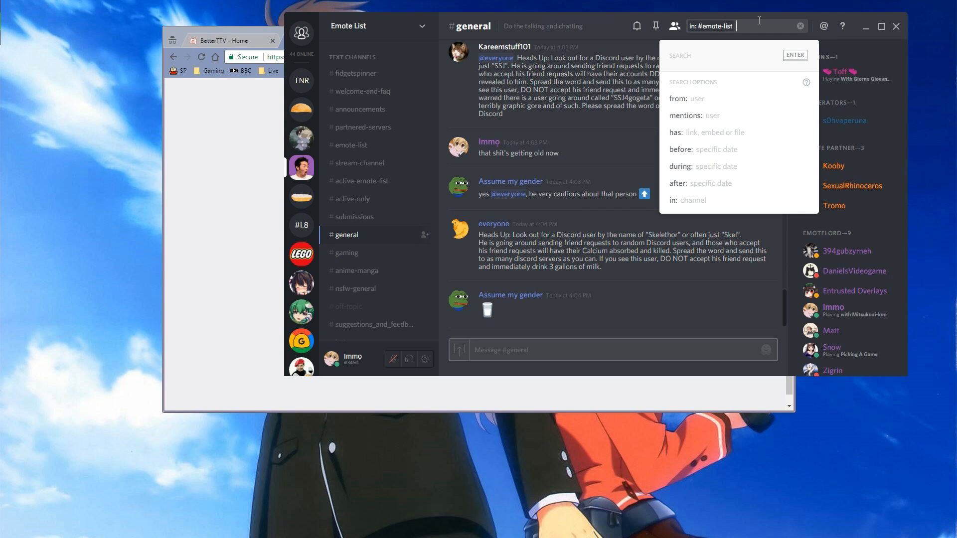
pyautogui.write('fidgetSpin')
pyautogui.press('Return')
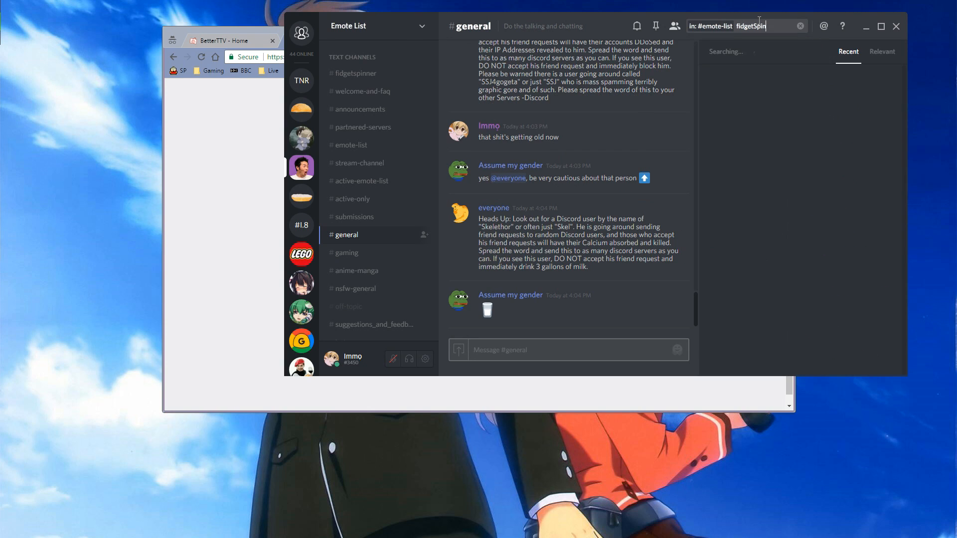
# Jump to the fidgetSpin search result in the emote-list channel and close the search
pyautogui.moveTo(798, 150)
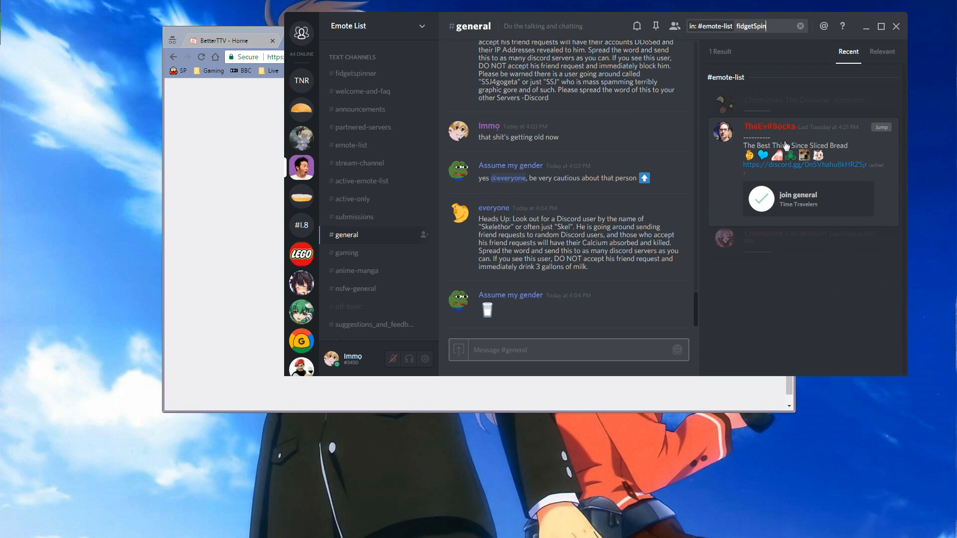
pyautogui.click(881, 128)
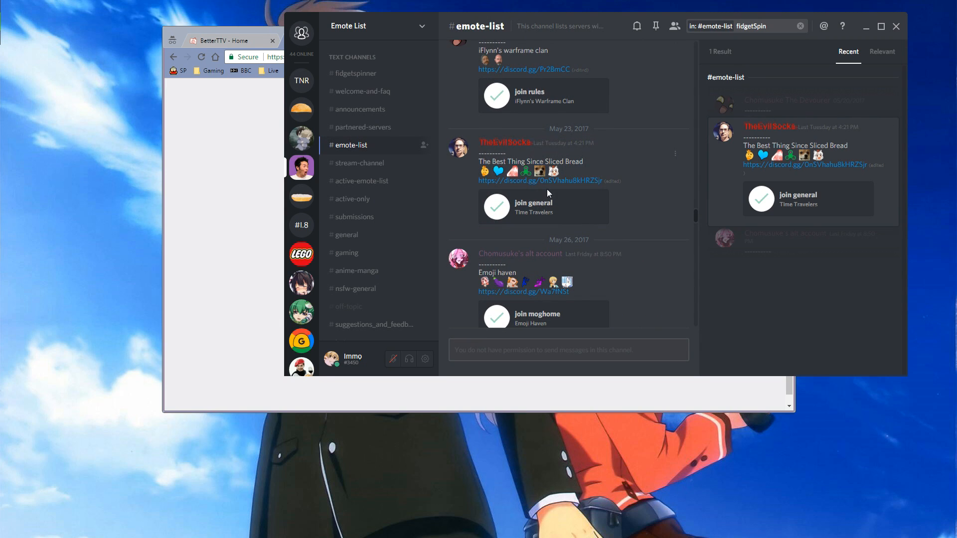
pyautogui.press('Escape')
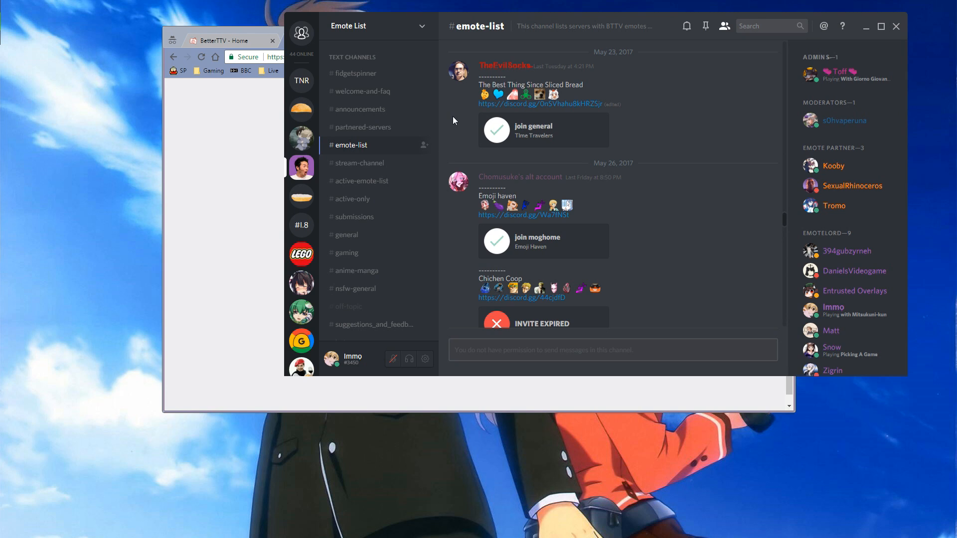
# Open the partnered-servers channel and view the roles of the member who posted the first partner server
pyautogui.click(411, 128)
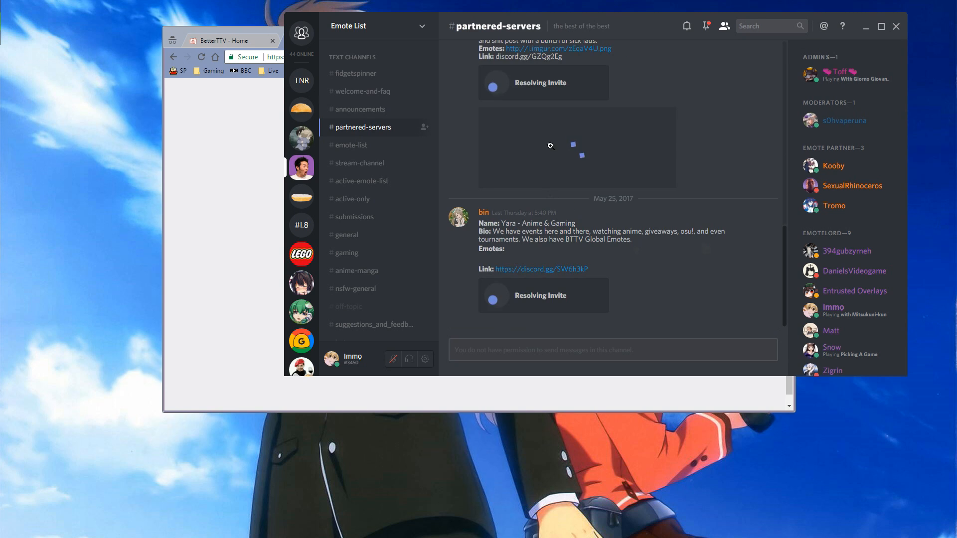
pyautogui.scroll(10, 477, 191)
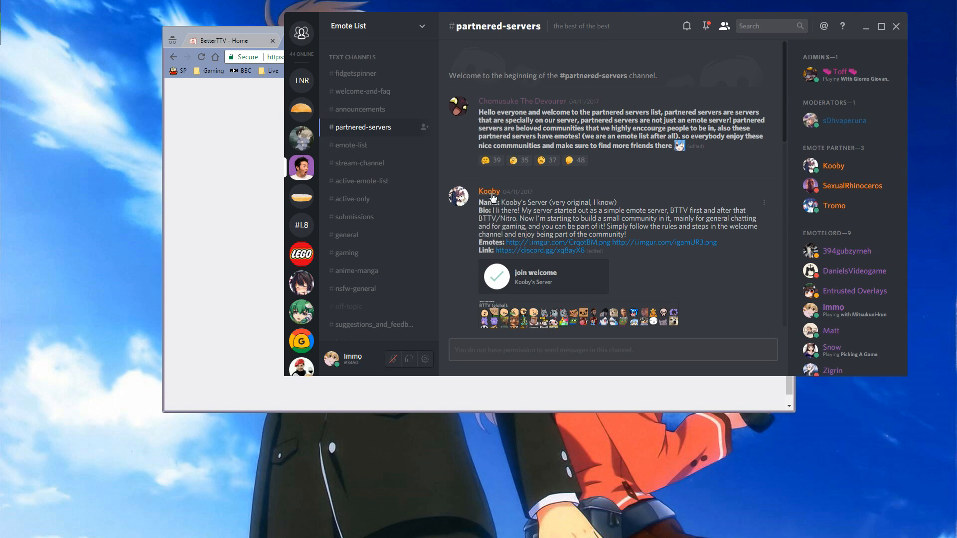
pyautogui.click(493, 191)
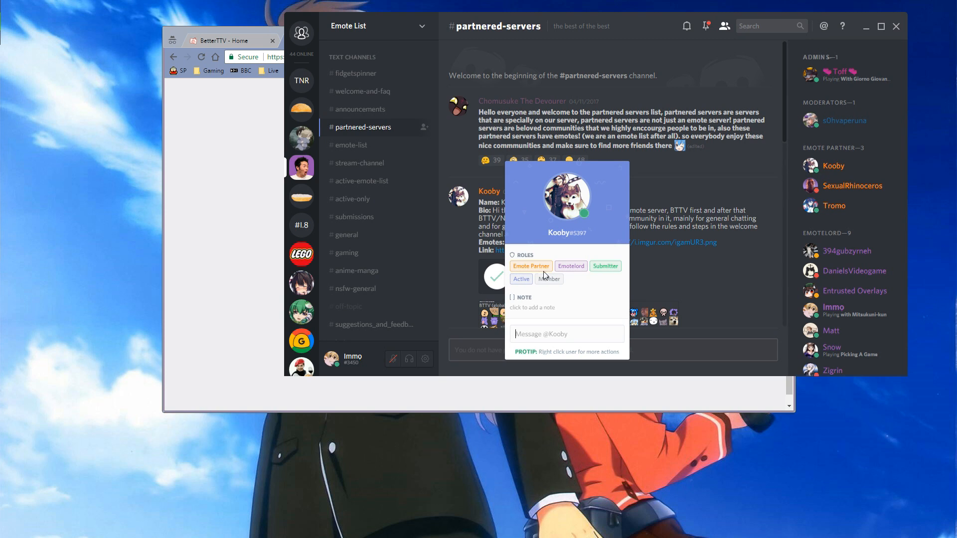
pyautogui.click(481, 259)
# Examine the partnered-servers entries, reading their bios, emote previews and invite links through to the newest post
pyautogui.scroll(-1, 523, 199)
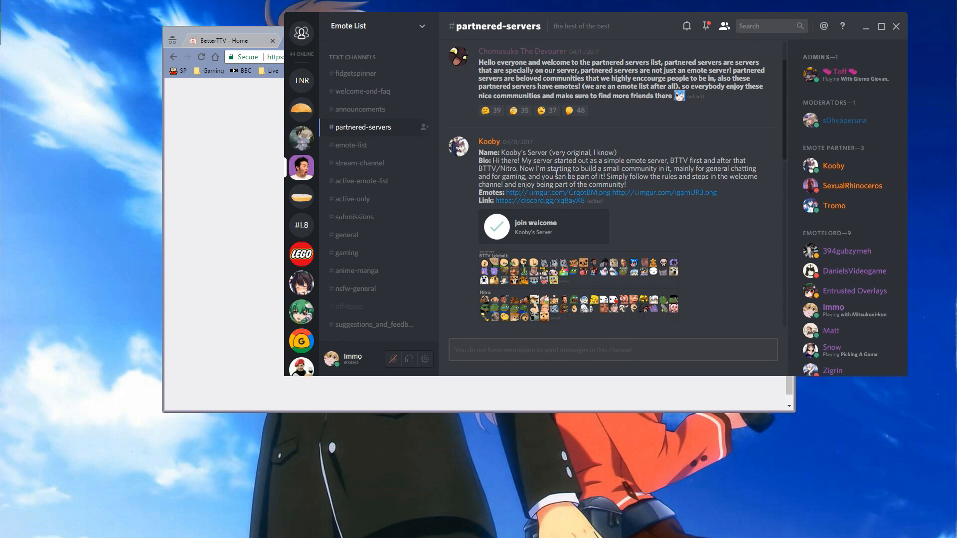
pyautogui.scroll(-1, 619, 181)
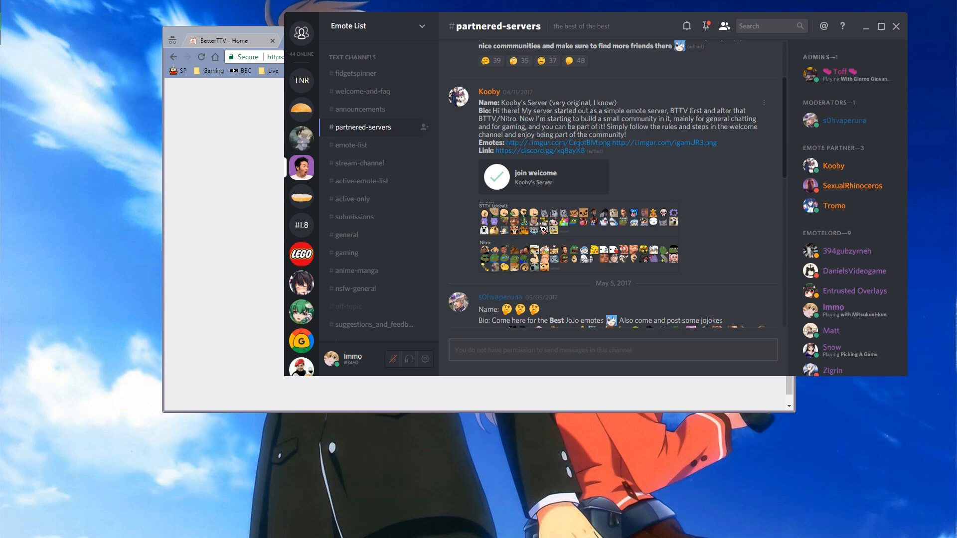
pyautogui.scroll(-2, 506, 223)
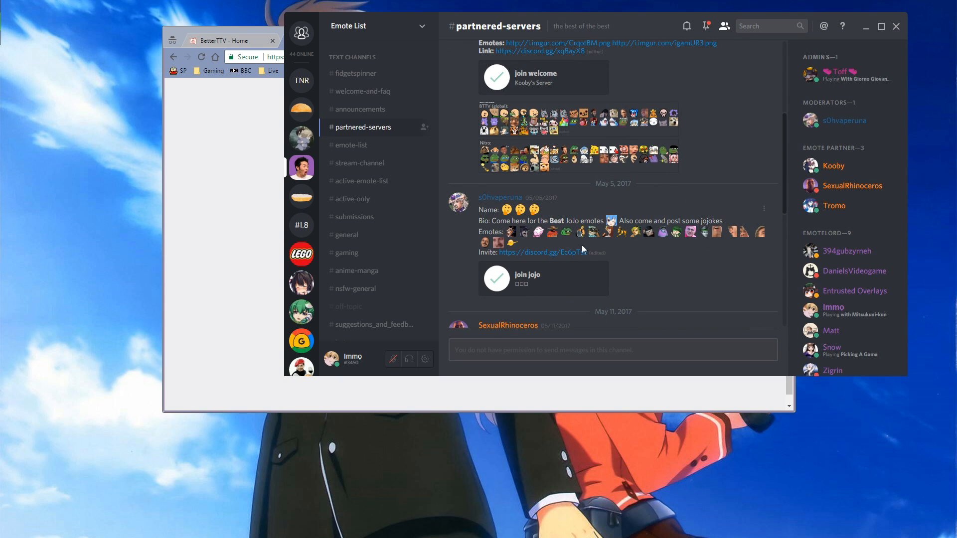
pyautogui.scroll(-10, 581, 244)
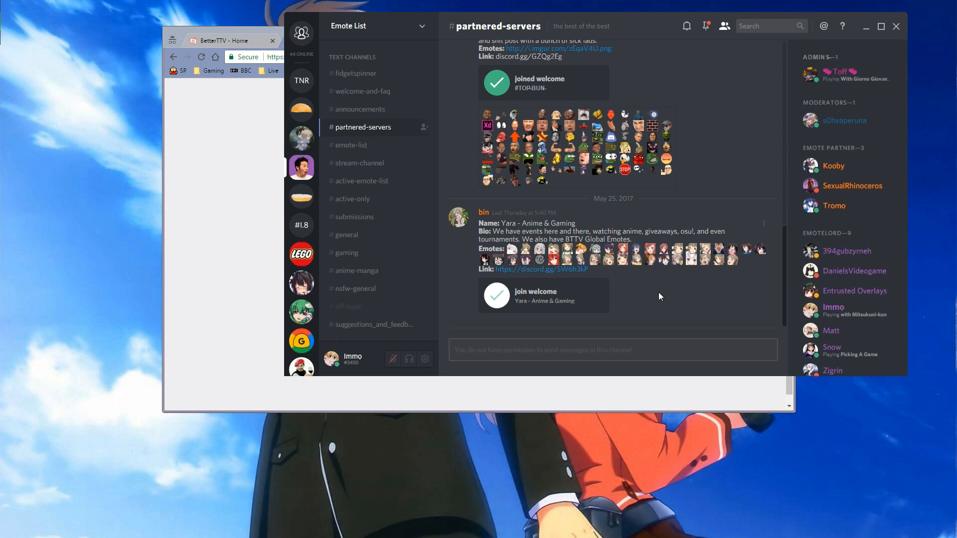
pyautogui.scroll(10, 659, 291)
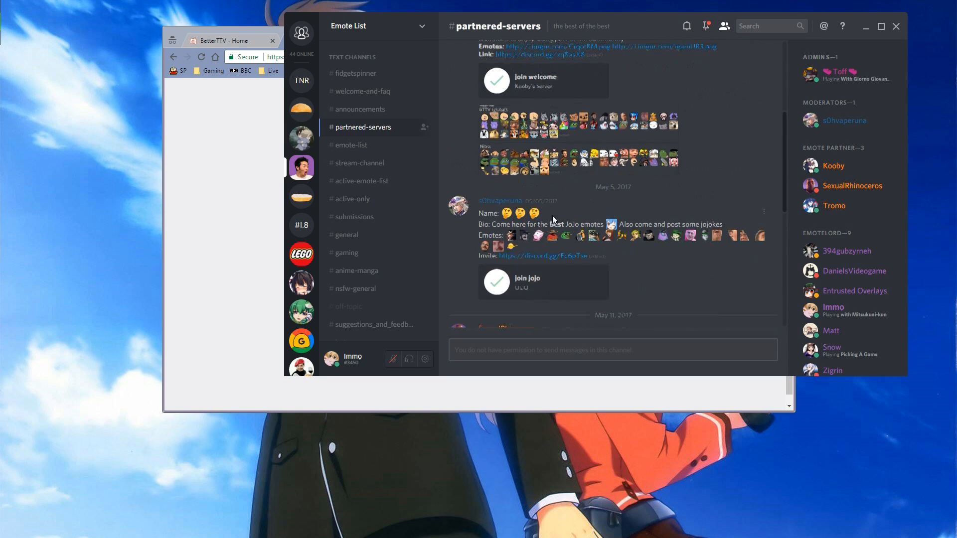
pyautogui.scroll(3, 553, 215)
pyautogui.moveTo(492, 161); pyautogui.dragTo(634, 186)
pyautogui.click(643, 178)
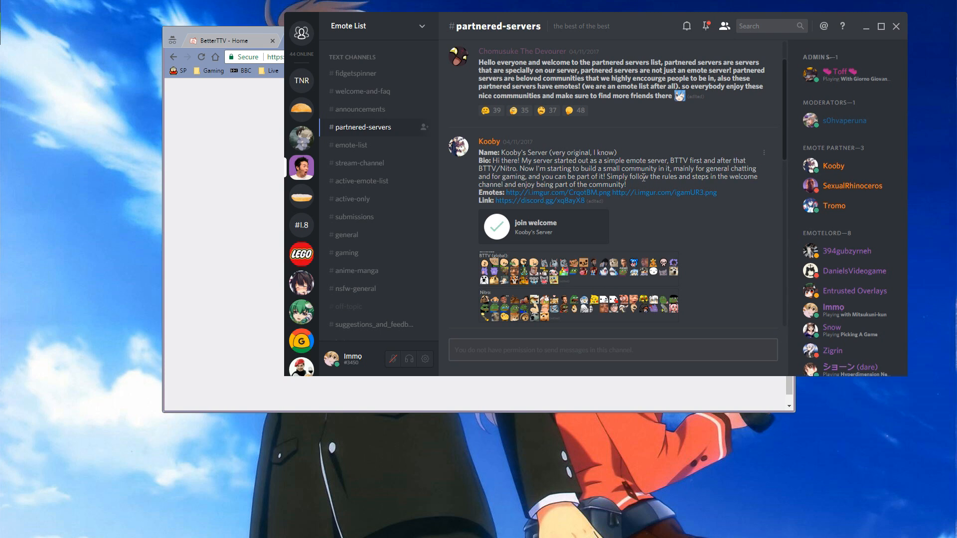
pyautogui.scroll(-12, 642, 191)
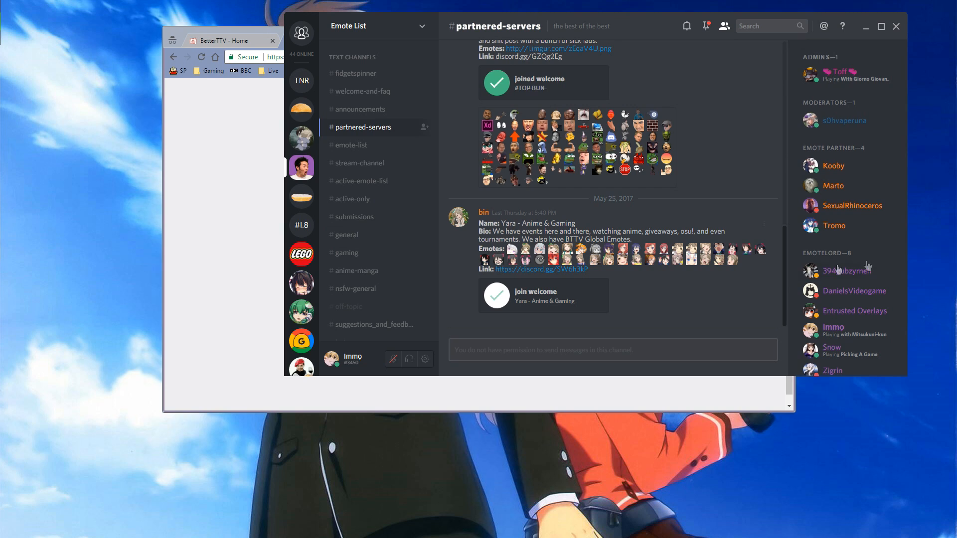
# View your own profile roles from the Emotelord group in the member list
pyautogui.scroll(-2, 854, 291)
pyautogui.click(847, 280)
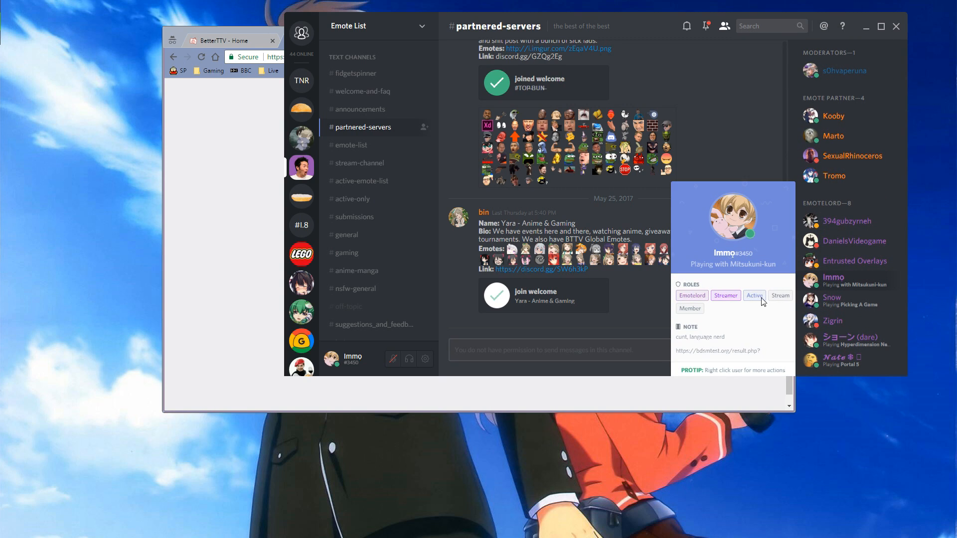
pyautogui.click(656, 315)
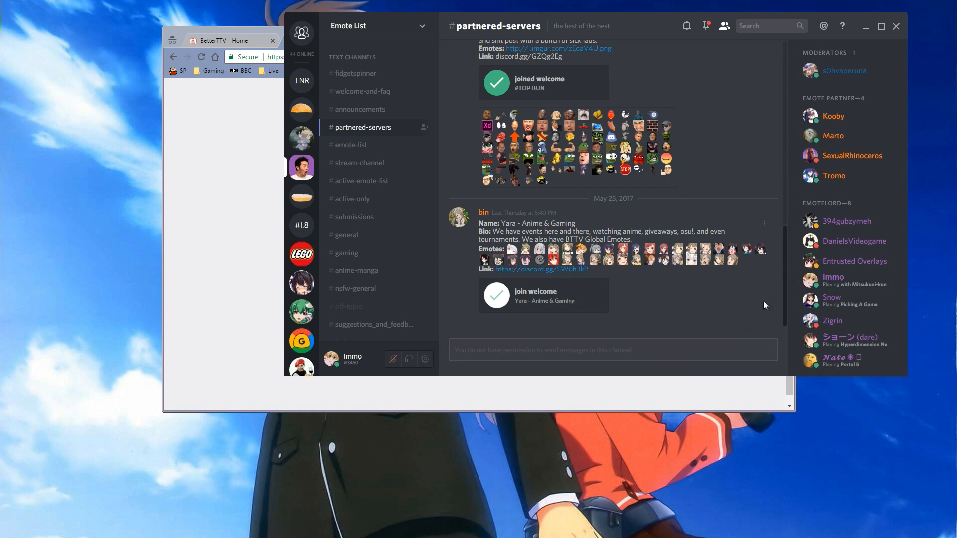
# Open the general channel and view the roles of the author of the "very cautious" message
pyautogui.click(377, 236)
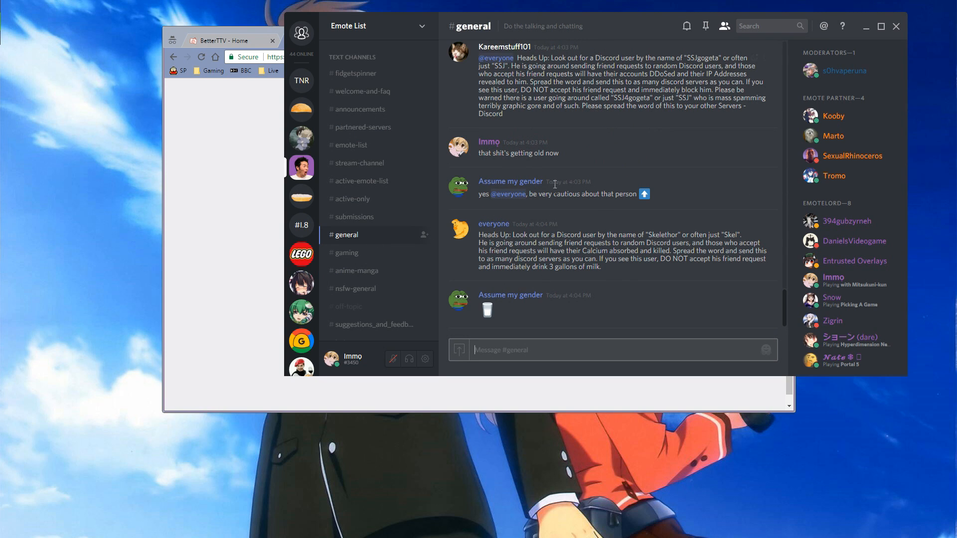
pyautogui.click(526, 183)
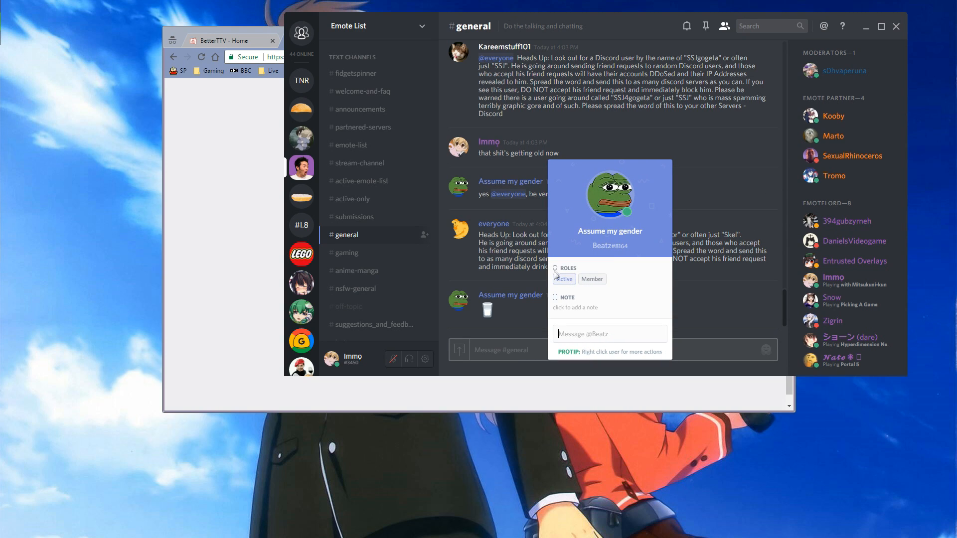
pyautogui.click(495, 175)
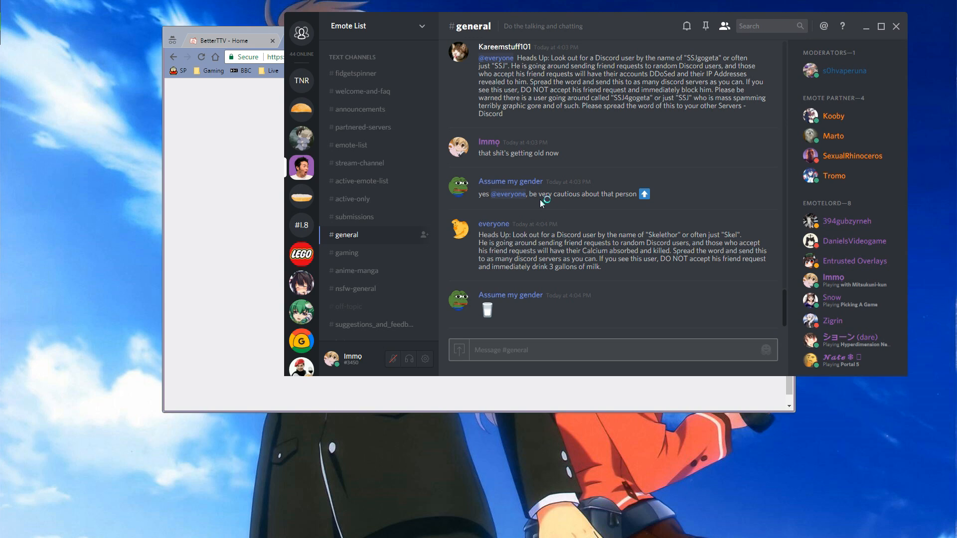
# Open the active-emote-list channel and view its channel topic
pyautogui.scroll(2, 833, 199)
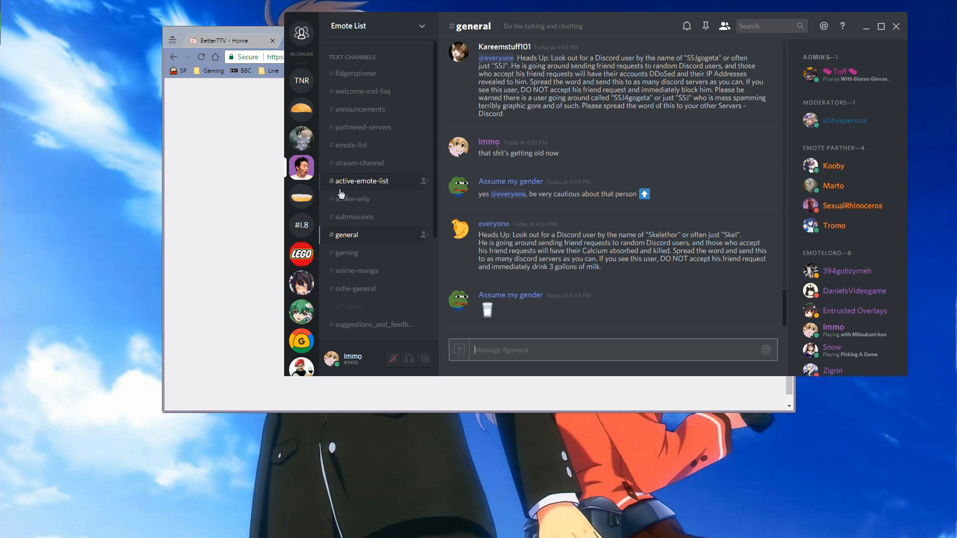
pyautogui.click(378, 187)
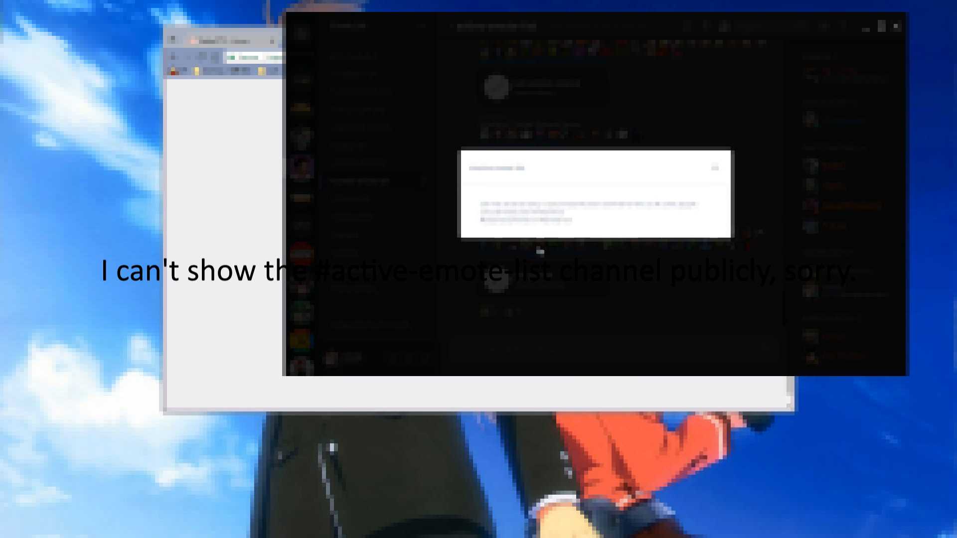
pyautogui.click(517, 282)
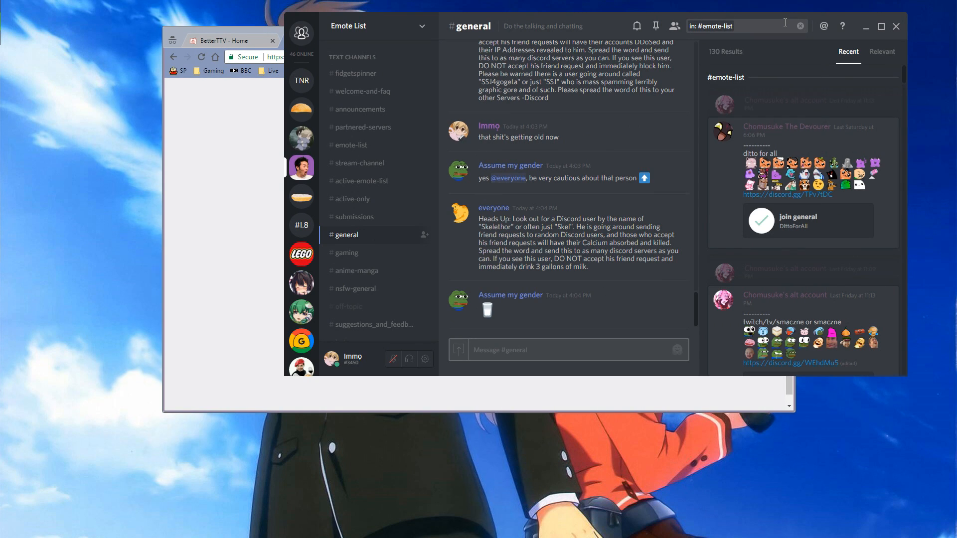
# Search the emote-list channel for lul
pyautogui.click(785, 22)
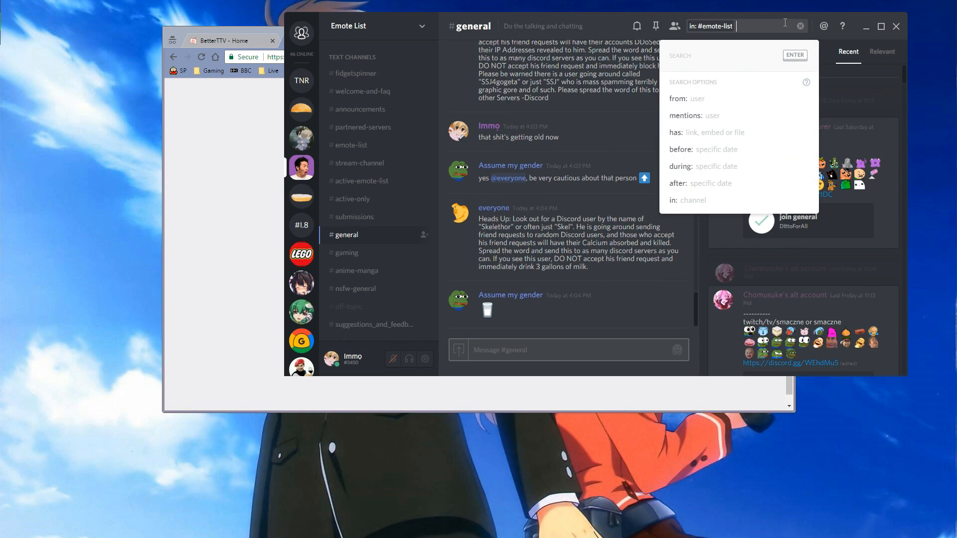
pyautogui.write('lul')
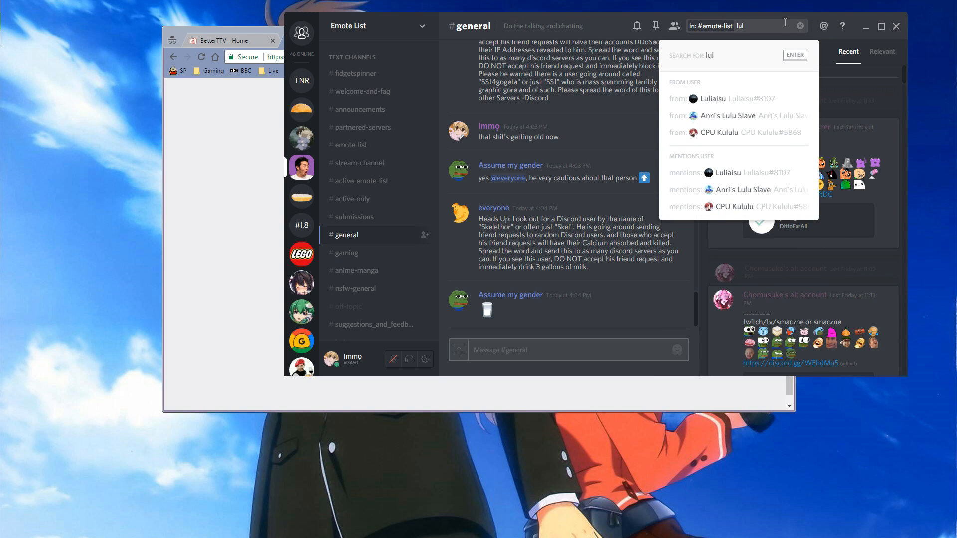
pyautogui.press('Return')
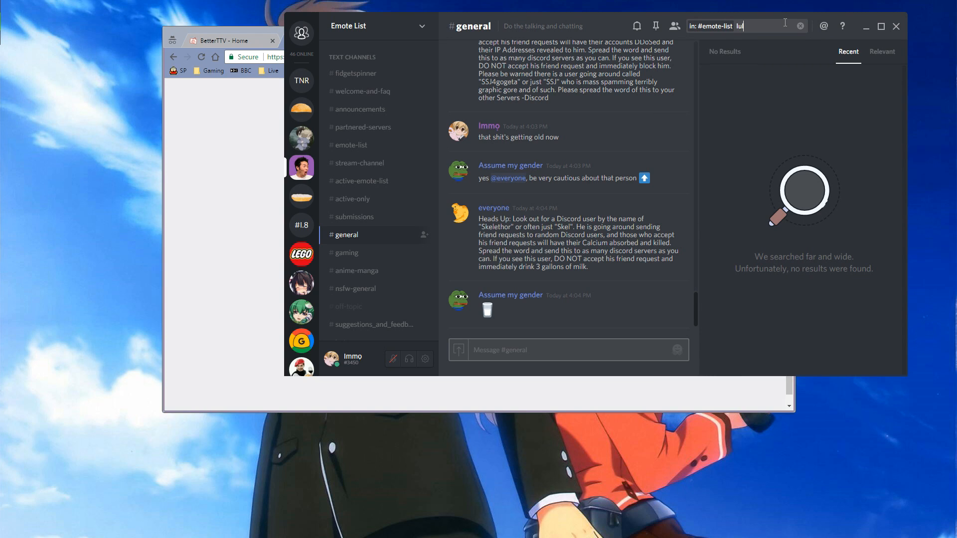
# Search the emote-list channel for goldenLUL and jump to the matching message
pyautogui.press('BackSpace')
pyautogui.press('BackSpace')
pyautogui.press('BackSpace')
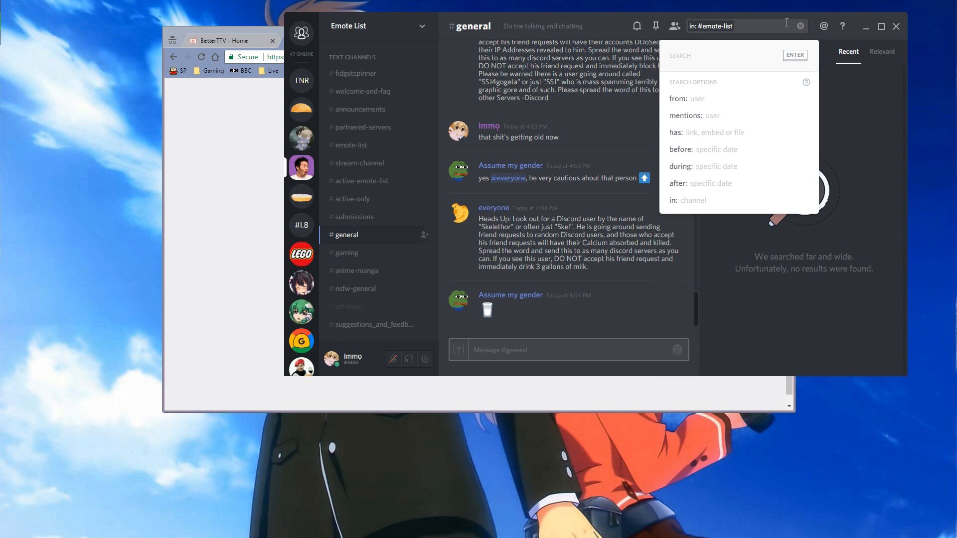
pyautogui.write('golde')
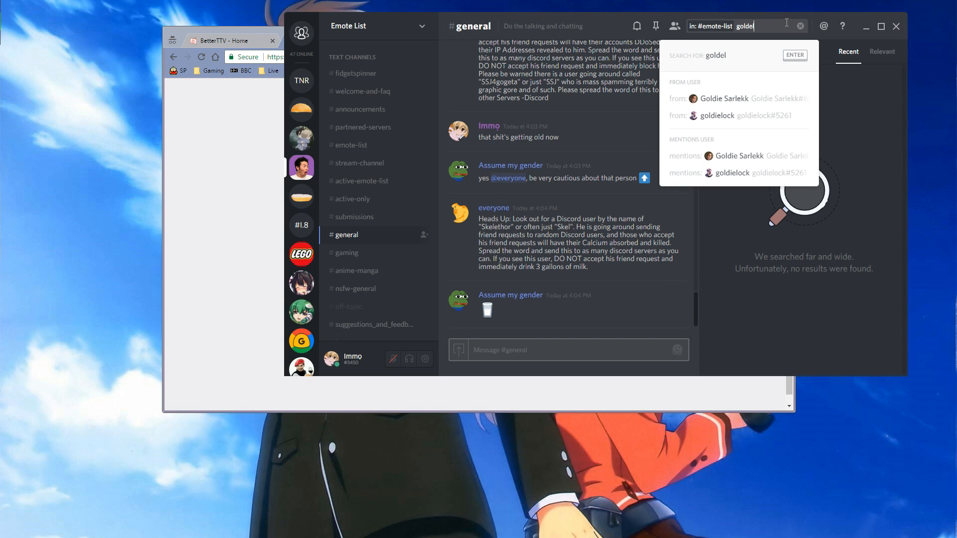
pyautogui.write('nLUL')
pyautogui.press('Return')
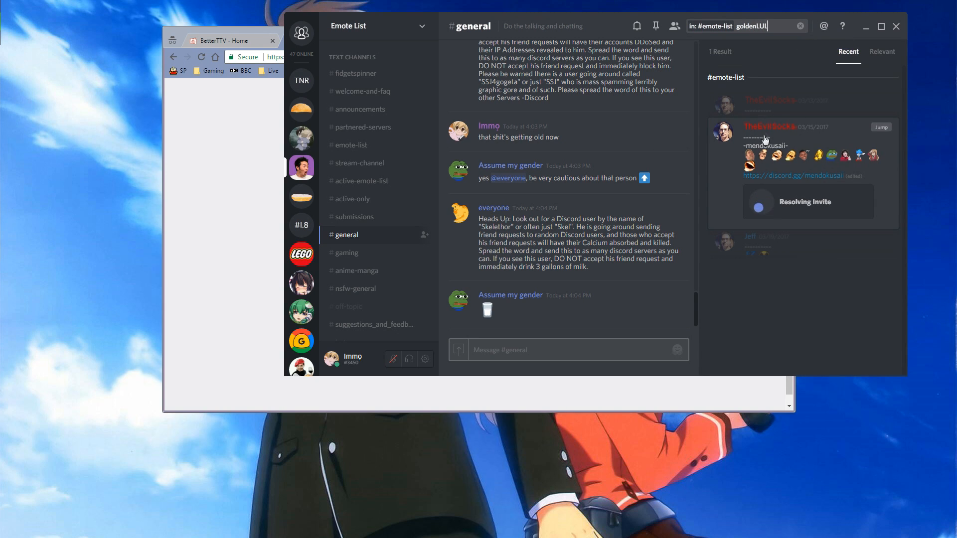
pyautogui.click(881, 128)
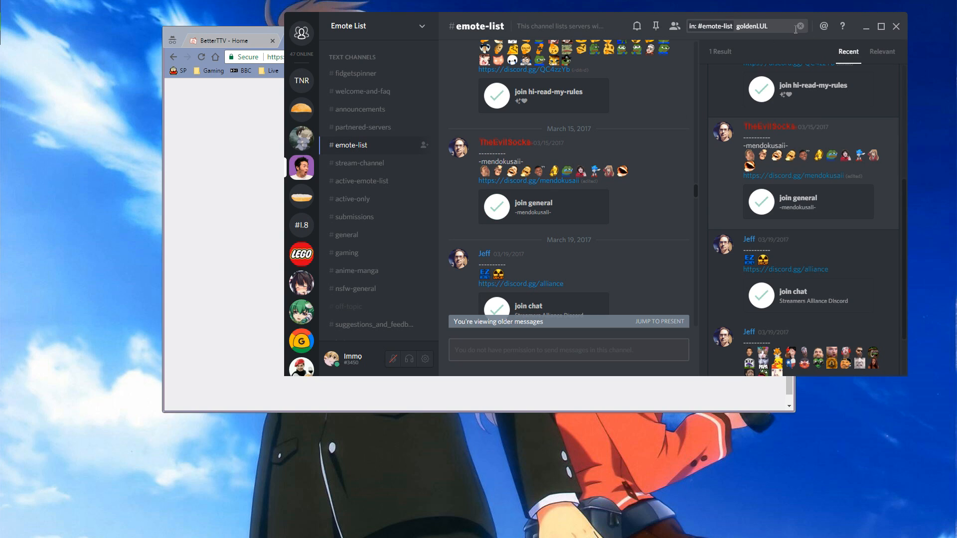
pyautogui.click(802, 26)
# Open the find-me-emotes channel from further down the channel list
pyautogui.scroll(-5, 378, 196)
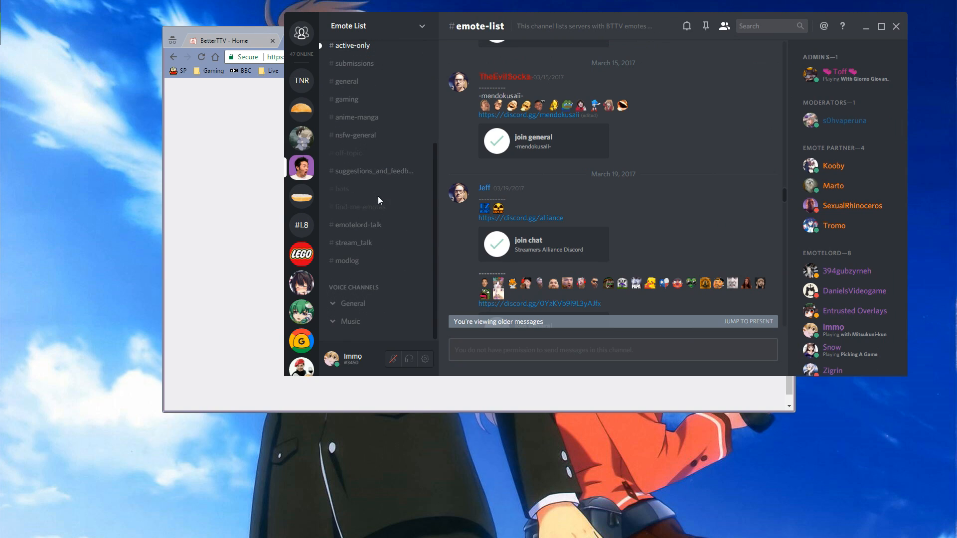
pyautogui.click(369, 212)
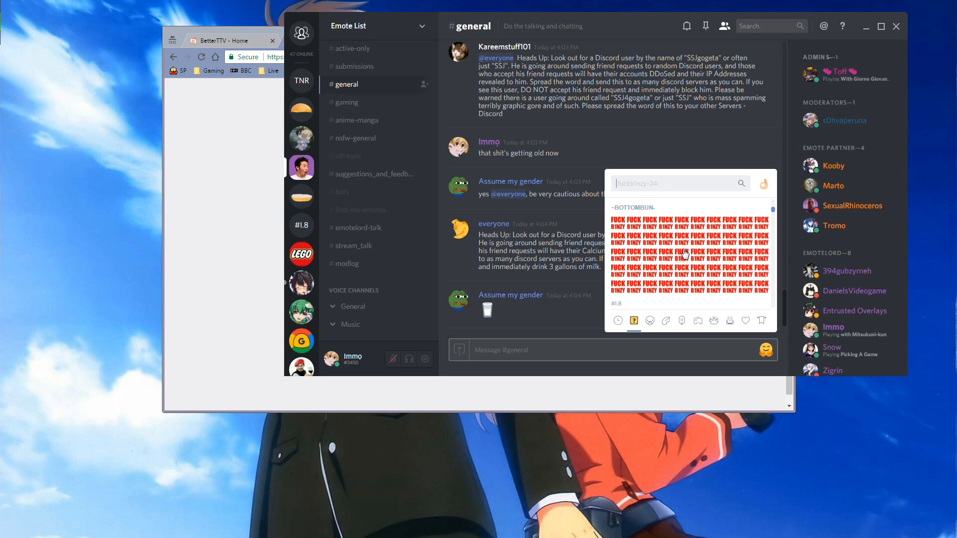
# Browse the custom emotes of the joined servers in the general channel's emoji picker
pyautogui.scroll(10, 685, 254)
pyautogui.scroll(-10, 684, 252)
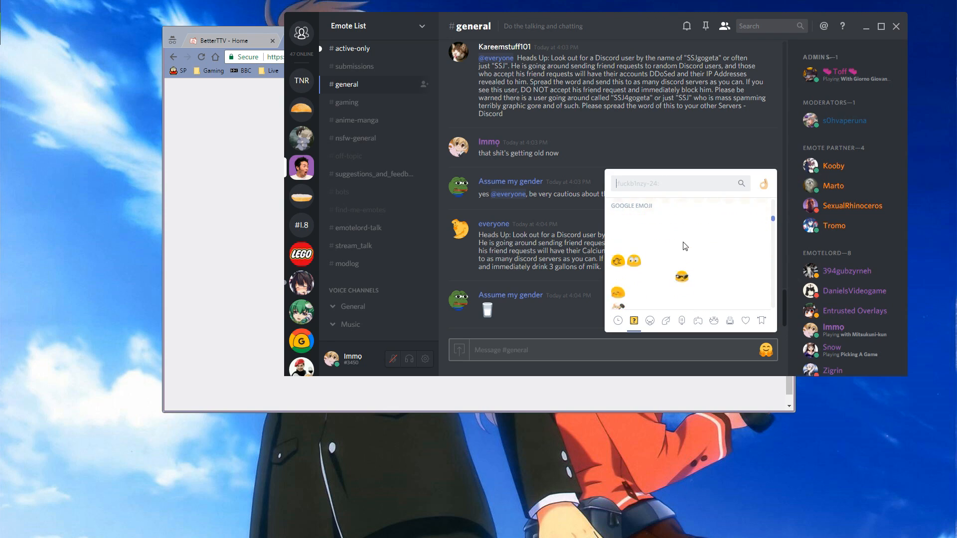
# Switch to the Discord account in the browser and try to use another server's custom emote in the general channel
pyautogui.hotkey('alt', 'Tab')
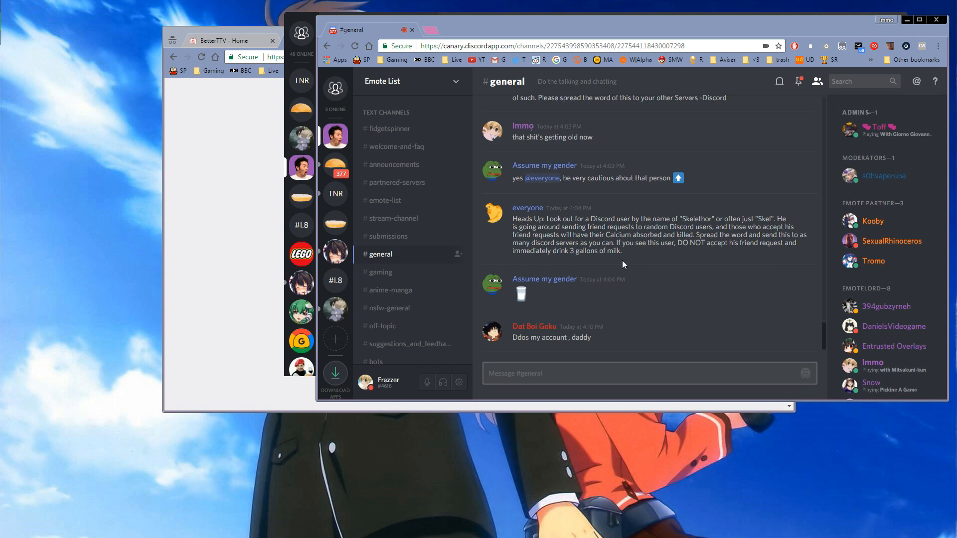
pyautogui.click(805, 374)
pyautogui.scroll(-10, 681, 260)
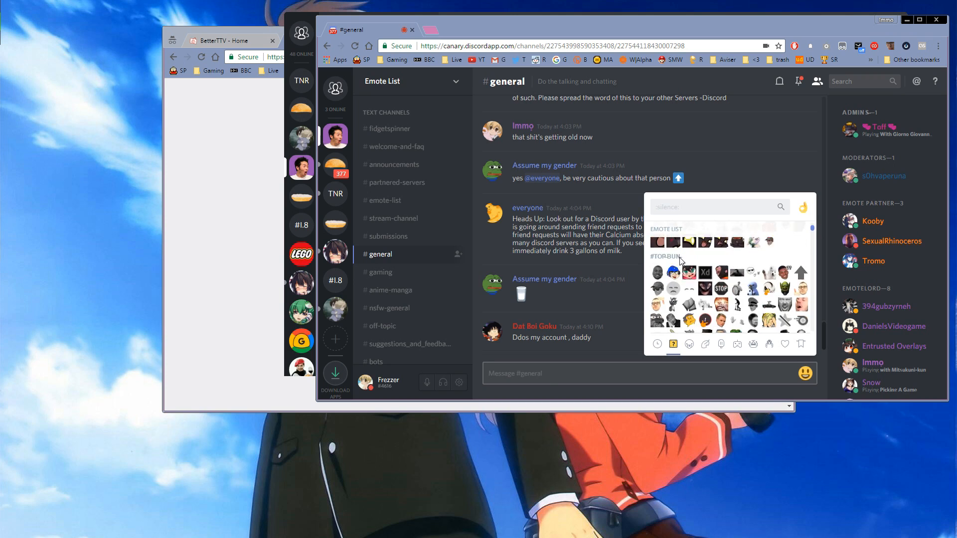
pyautogui.scroll(-2, 708, 296)
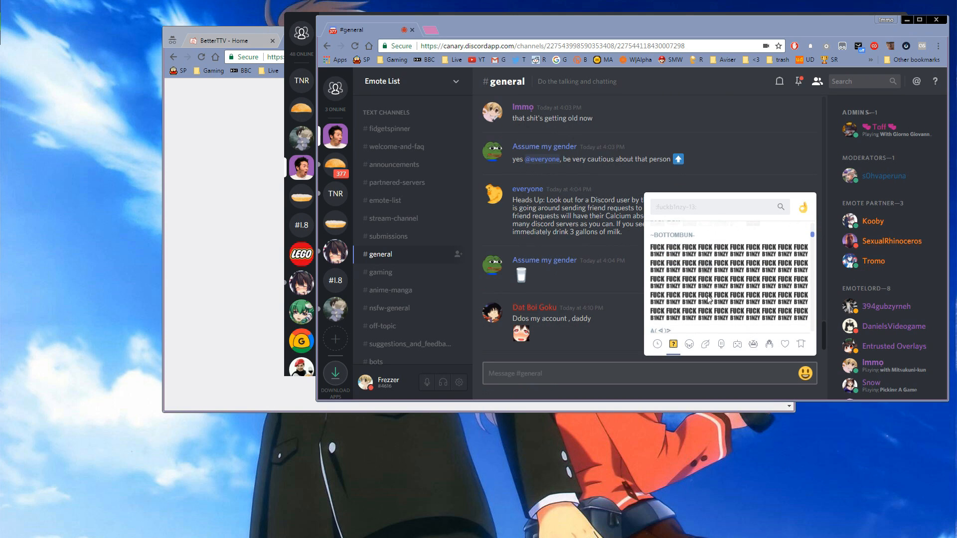
pyautogui.scroll(-2, 713, 280)
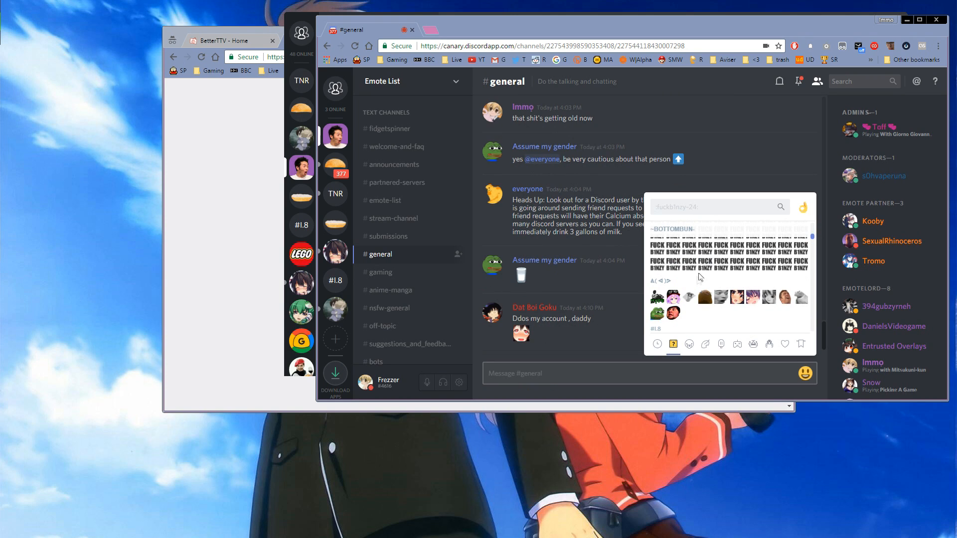
pyautogui.click(707, 266)
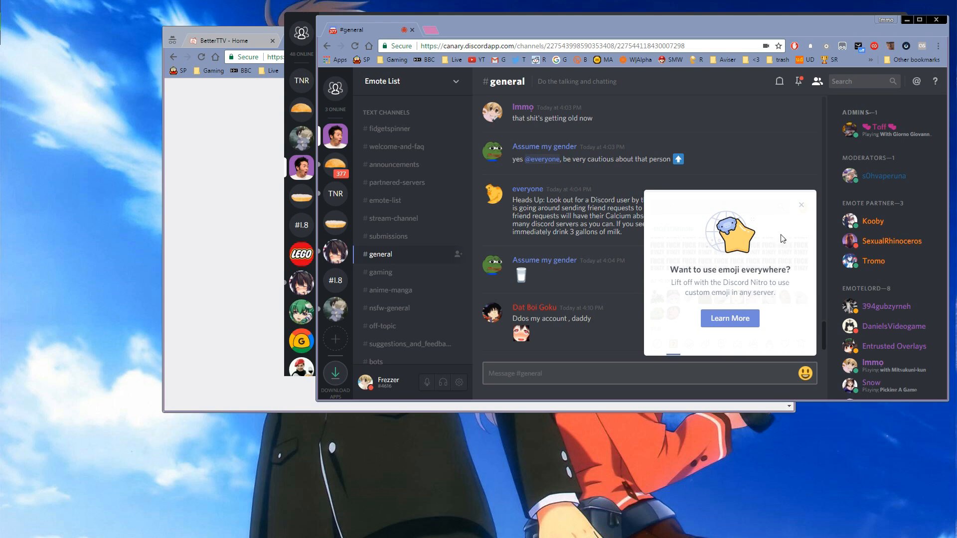
pyautogui.click(584, 274)
# Search the emote-list channel for fidgetSpin and join the Time Travelers server from the matching message
pyautogui.click(852, 81)
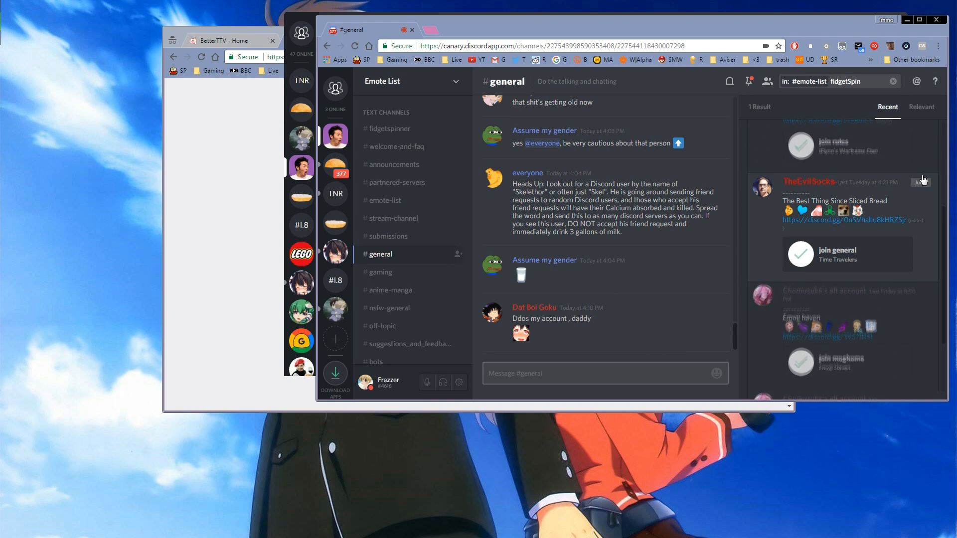
pyautogui.click(920, 183)
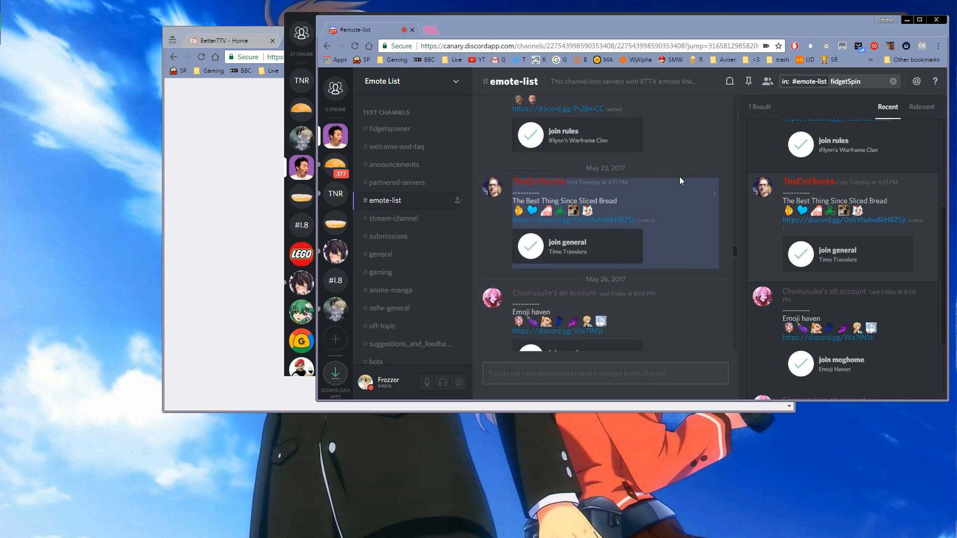
pyautogui.click(556, 252)
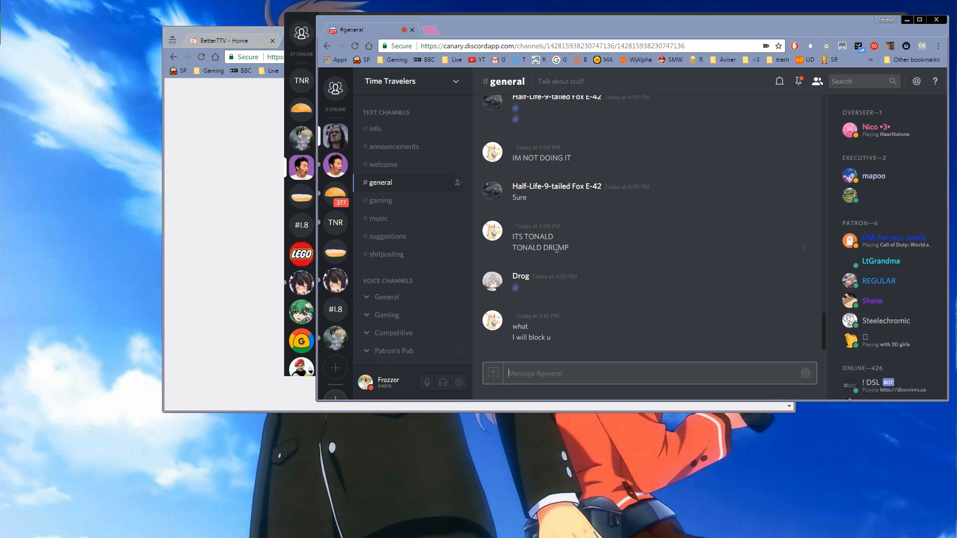
# Return to the Emote List server's general channel and check the Time Travelers emotes in the emoji picker
pyautogui.click(330, 160)
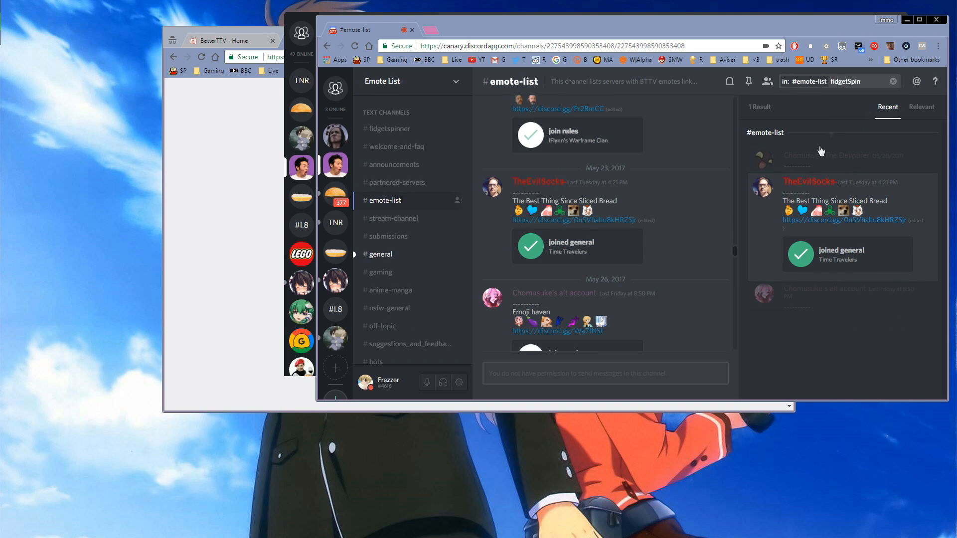
pyautogui.click(893, 81)
pyautogui.click(410, 253)
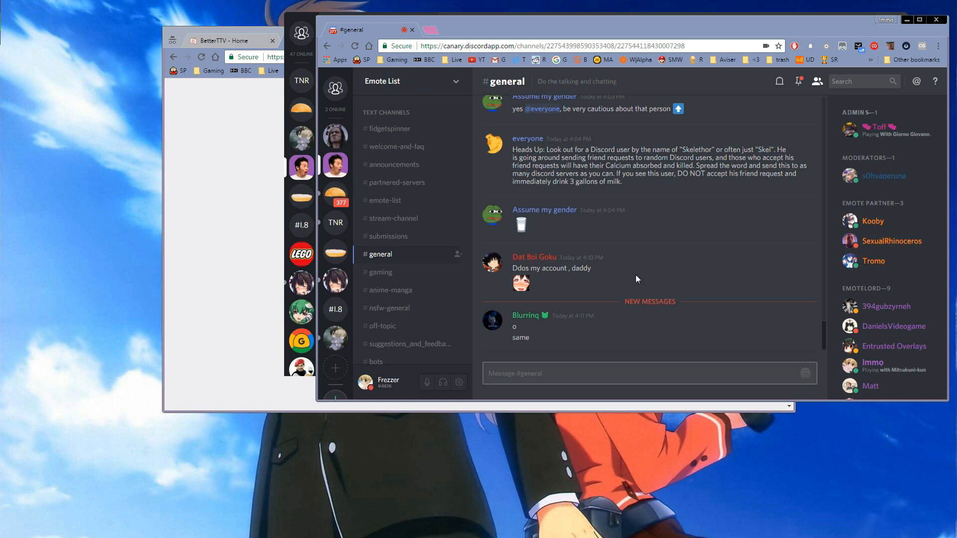
pyautogui.click(805, 373)
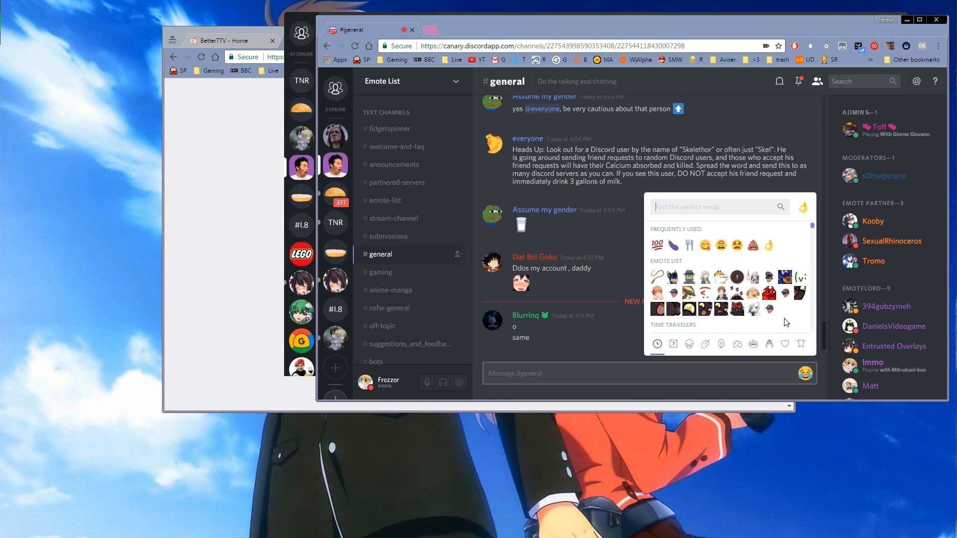
pyautogui.press('BackSpace')
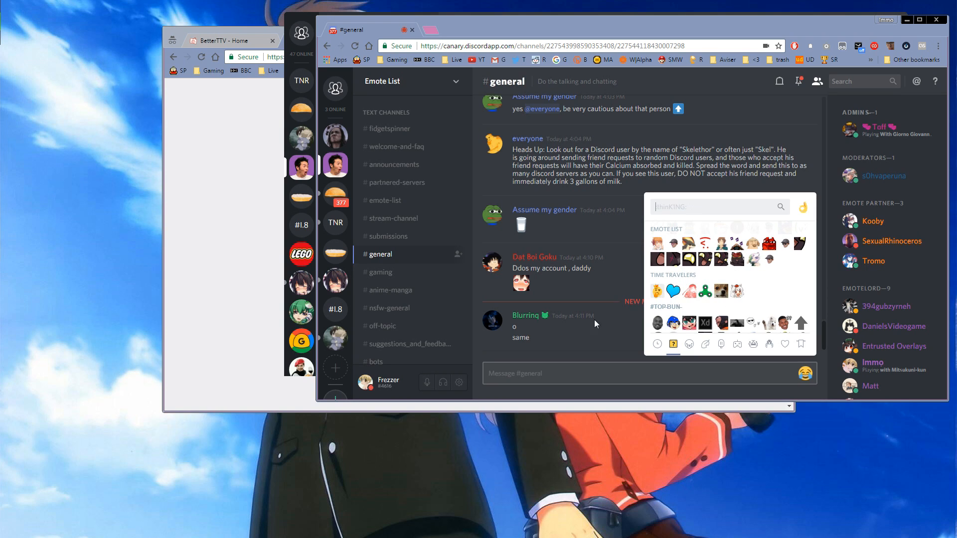
# Send a message with two fidgetSpin emotes in the afk-voice channel of the #I.8 server
pyautogui.click(336, 309)
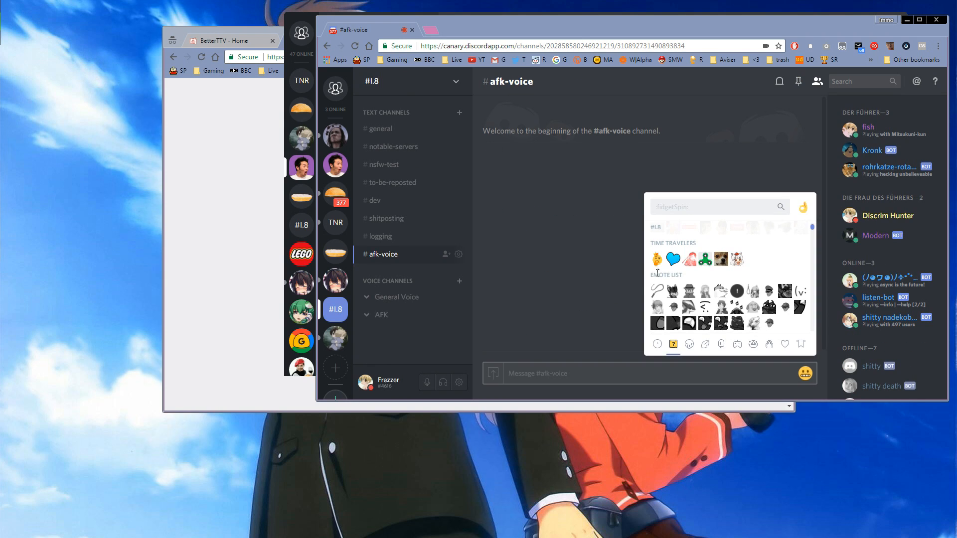
pyautogui.click(711, 256)
pyautogui.write(':fidgetSpin: :fidg')
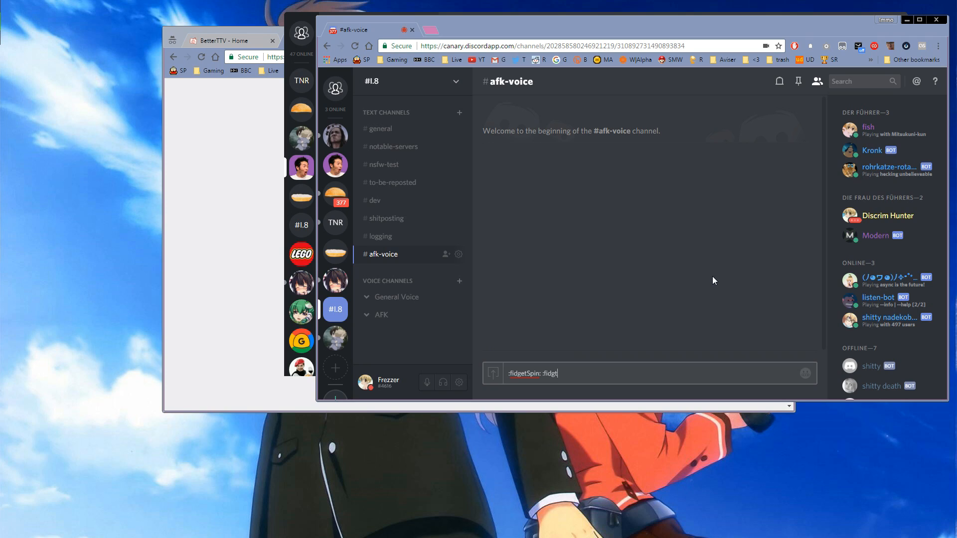
pyautogui.press('Tab')
pyautogui.press('Return')
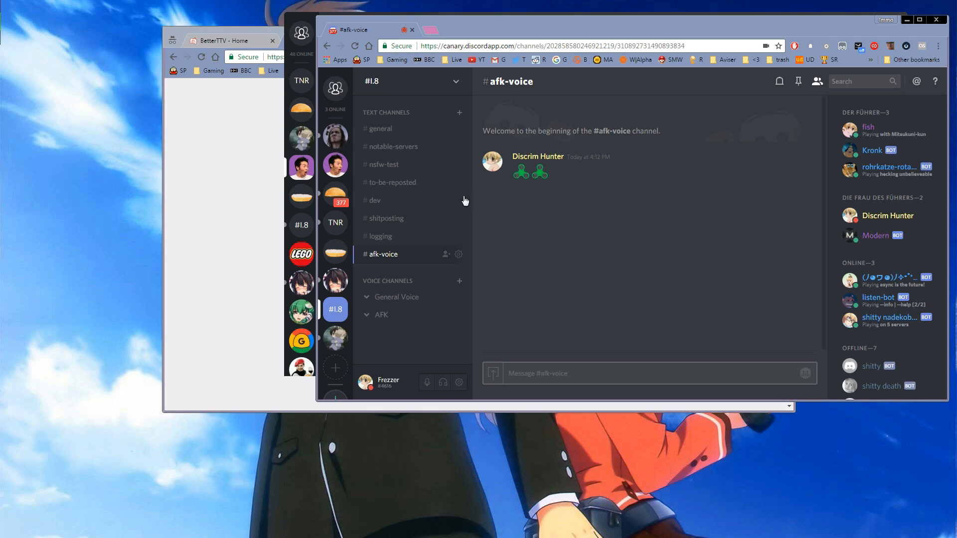
pyautogui.click(346, 135)
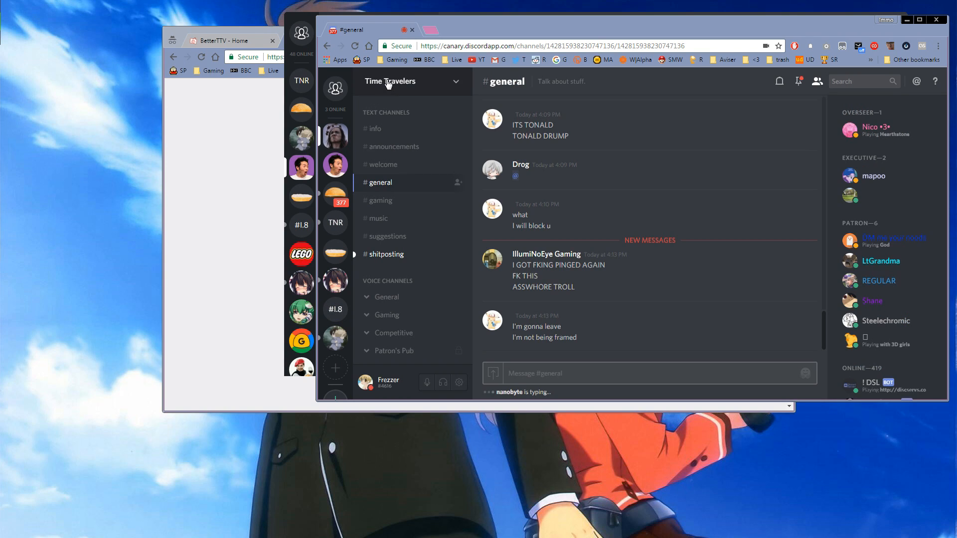
pyautogui.click(388, 82)
pyautogui.click(409, 133)
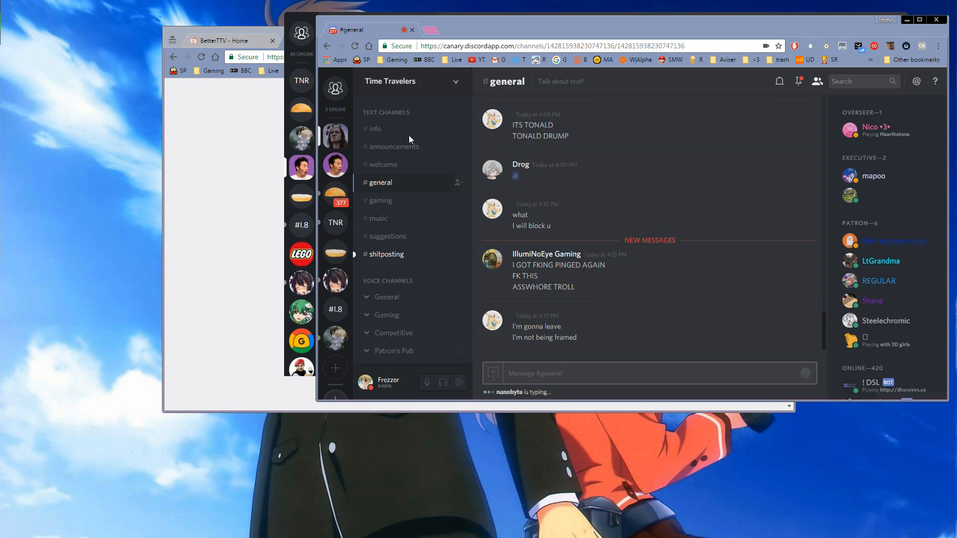
pyautogui.click(532, 118)
pyautogui.click(713, 170)
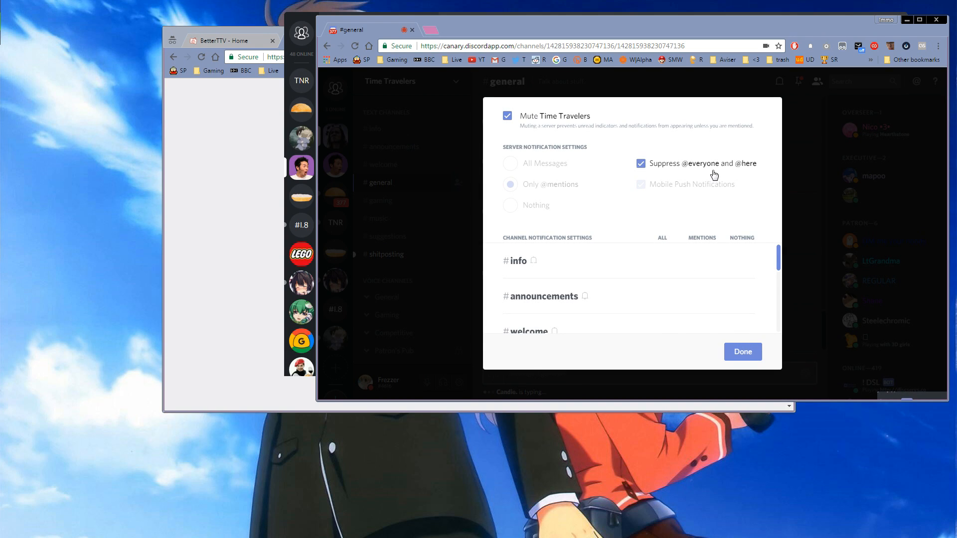
pyautogui.click(739, 350)
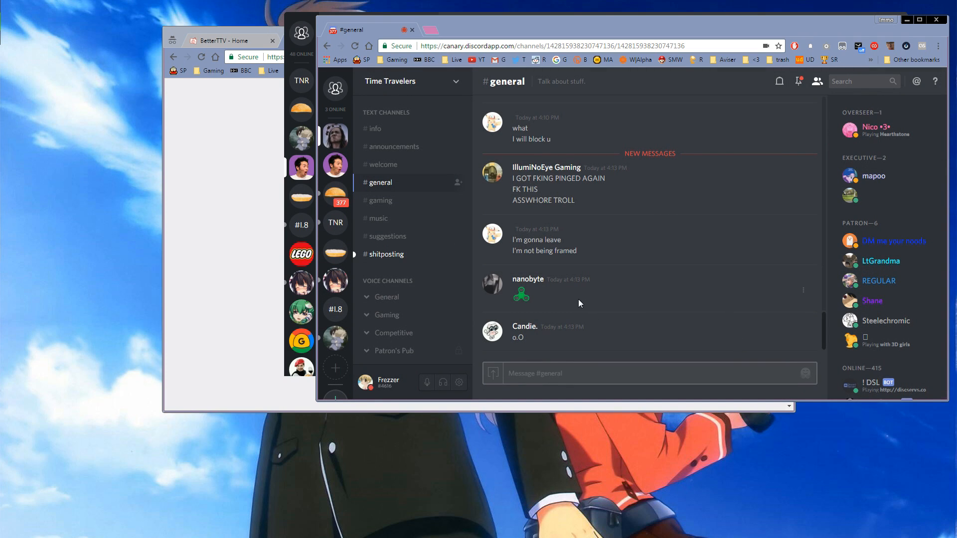
# Leave the Time Travelers server and try sending :fidgetSpin: in the afk-voice channel of #I.8
pyautogui.click(453, 82)
pyautogui.click(402, 169)
pyautogui.click(718, 284)
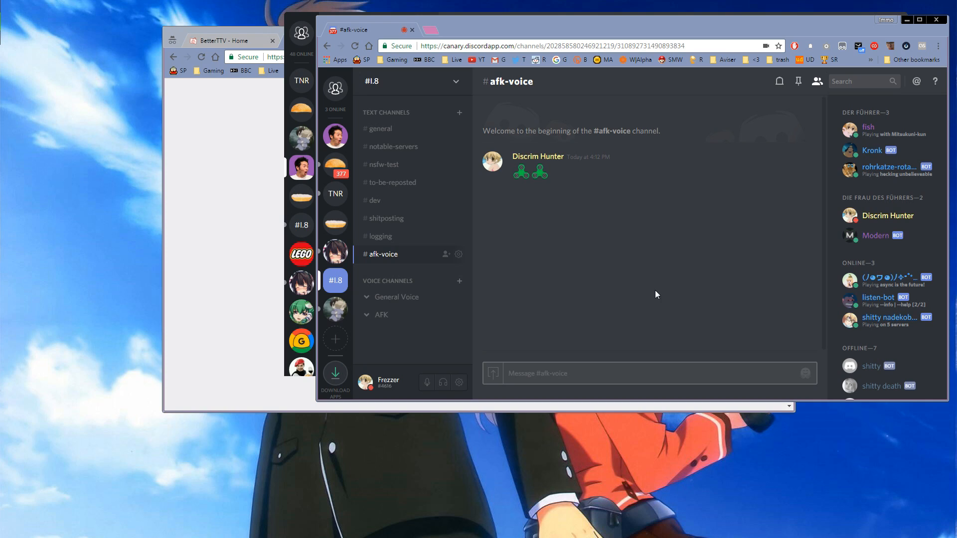
pyautogui.write(':fidgetSpin:')
pyautogui.press('Return')
# Switch back to the Discord desktop app and create a new server called "name"
pyautogui.hotkey('alt', 'Tab')
pyautogui.hotkey('alt', 'Tab')
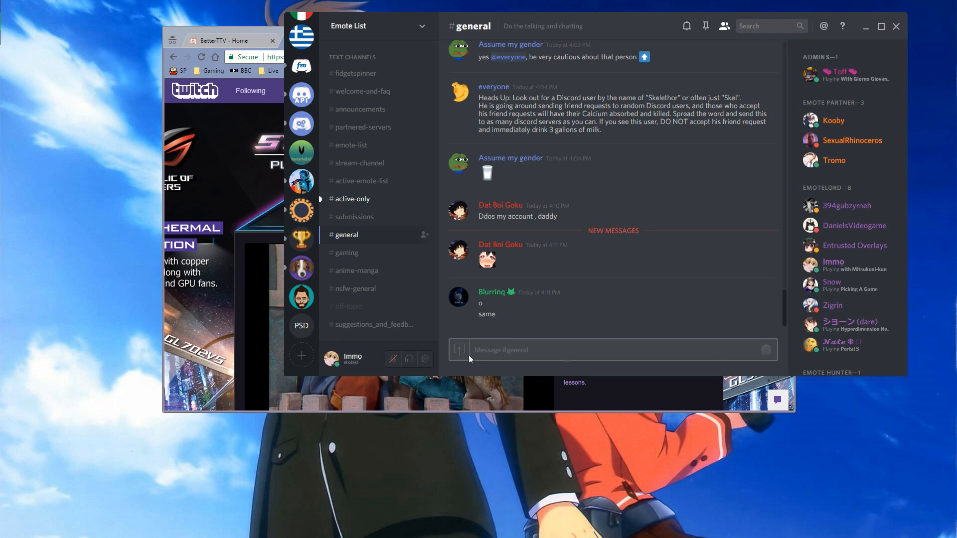
pyautogui.click(304, 354)
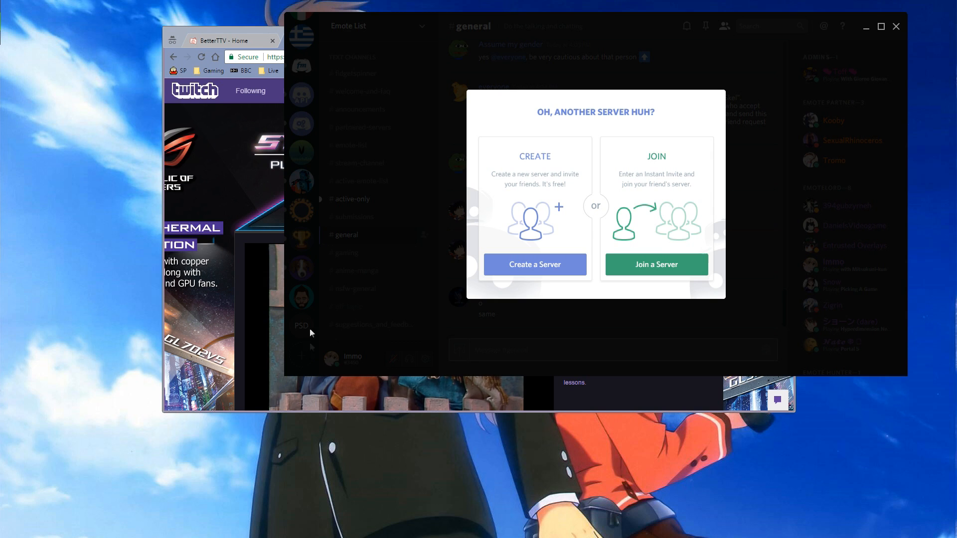
pyautogui.click(551, 263)
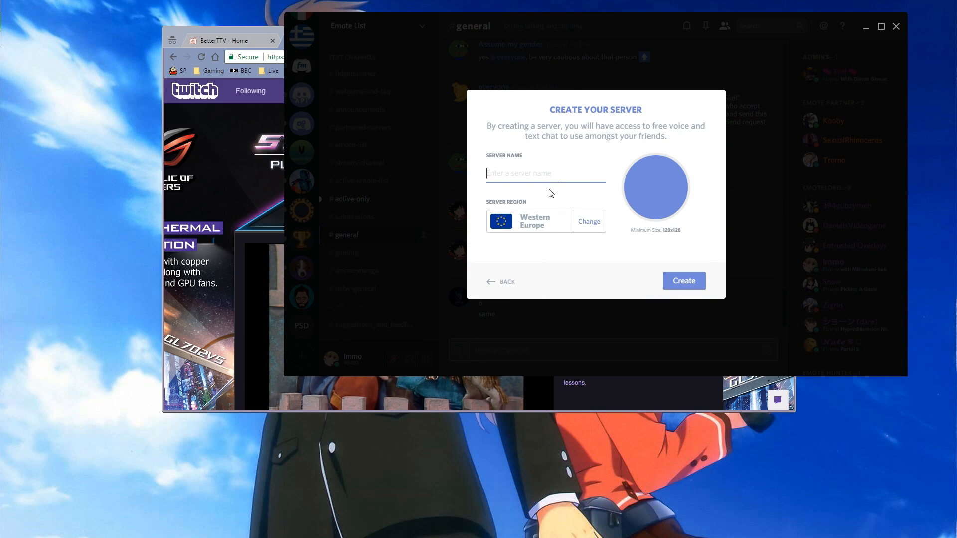
pyautogui.write('name')
pyautogui.press('Return')
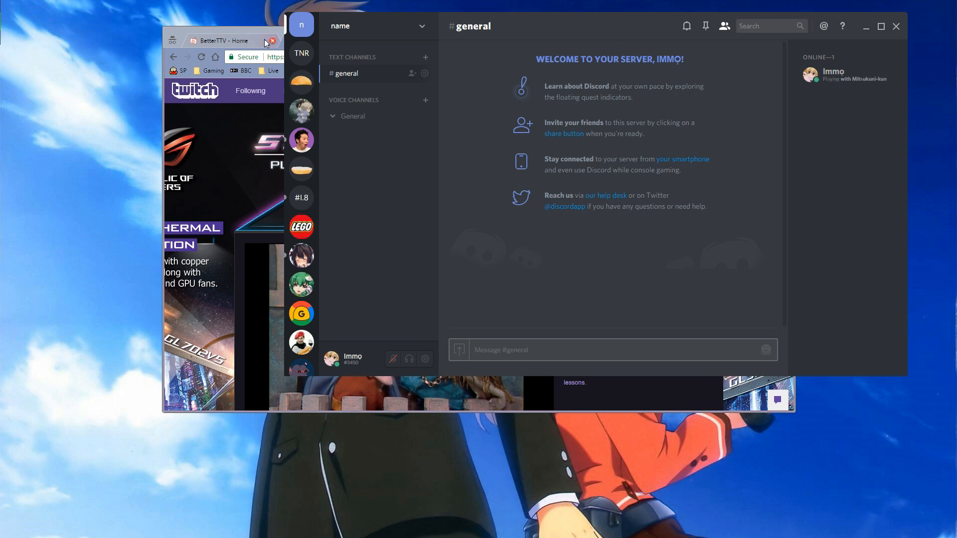
# Switch to the BetterTTV page in the browser and connect the Twitch account, authorizing BetterTTV to use it
pyautogui.click(238, 27)
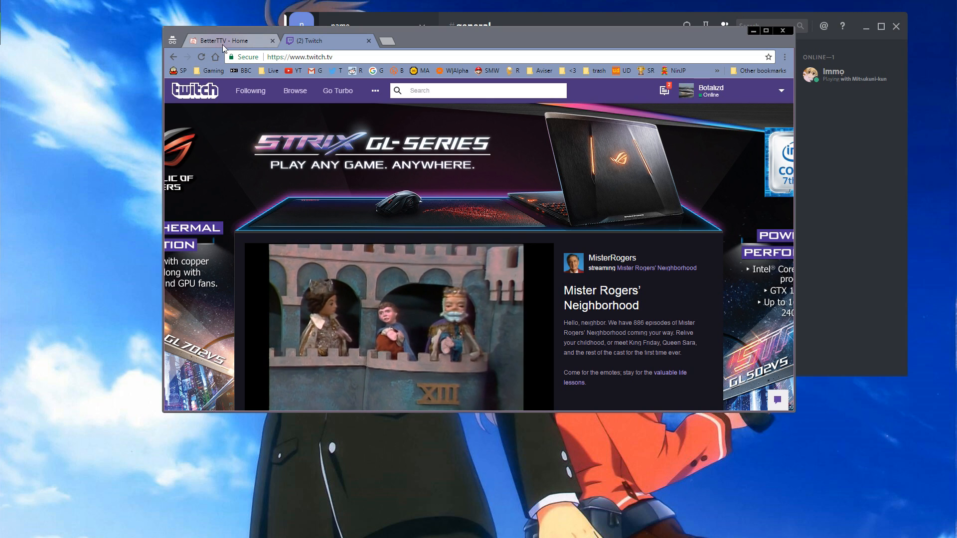
pyautogui.click(222, 44)
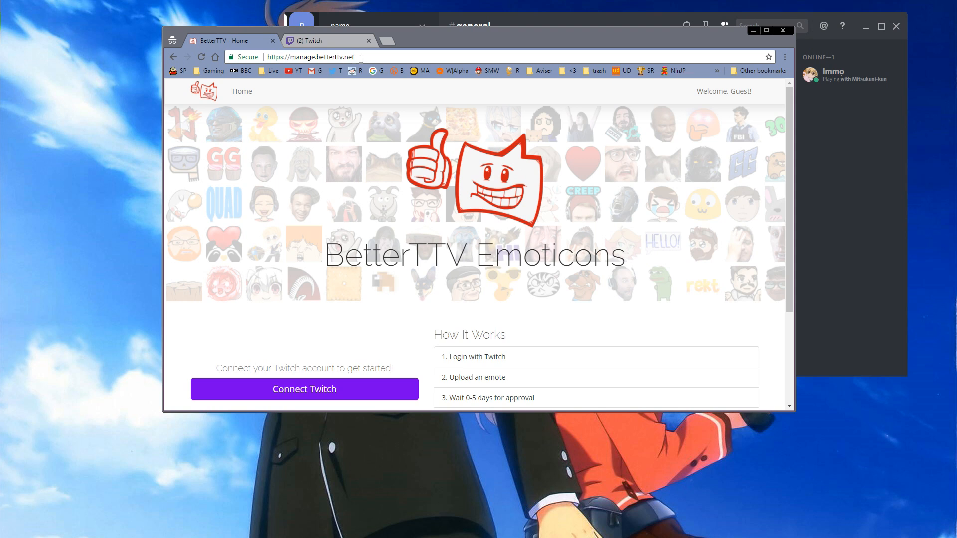
pyautogui.scroll(-3, 528, 205)
pyautogui.click(366, 260)
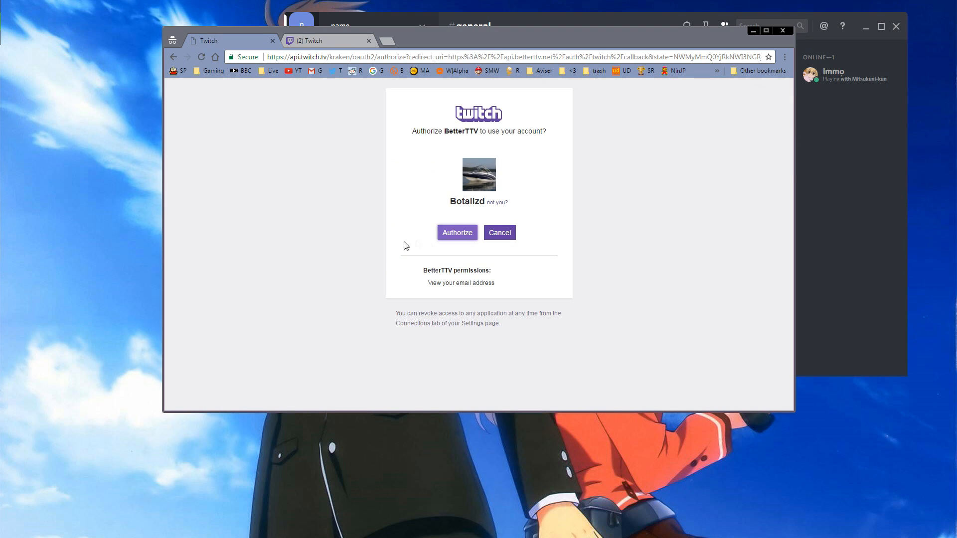
pyautogui.click(449, 236)
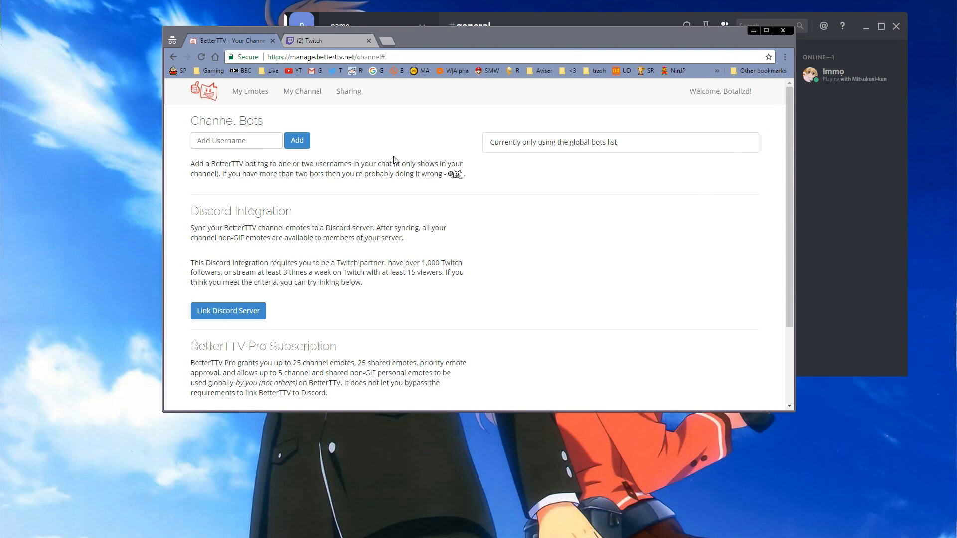
# Review BetterTTV's Discord integration requirements on the channel page and try to link a Discord server
pyautogui.scroll(-2, 395, 160)
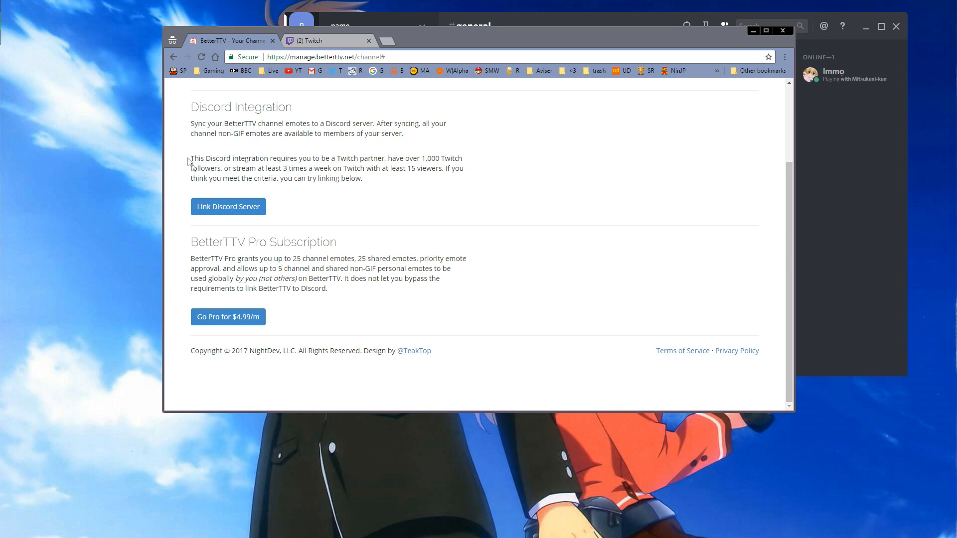
pyautogui.moveTo(191, 158); pyautogui.dragTo(369, 181)
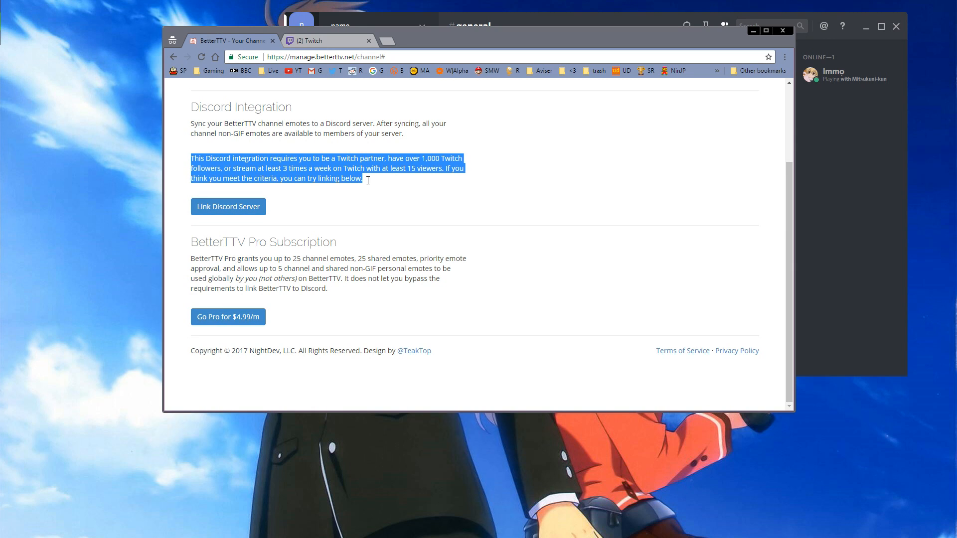
pyautogui.click(385, 214)
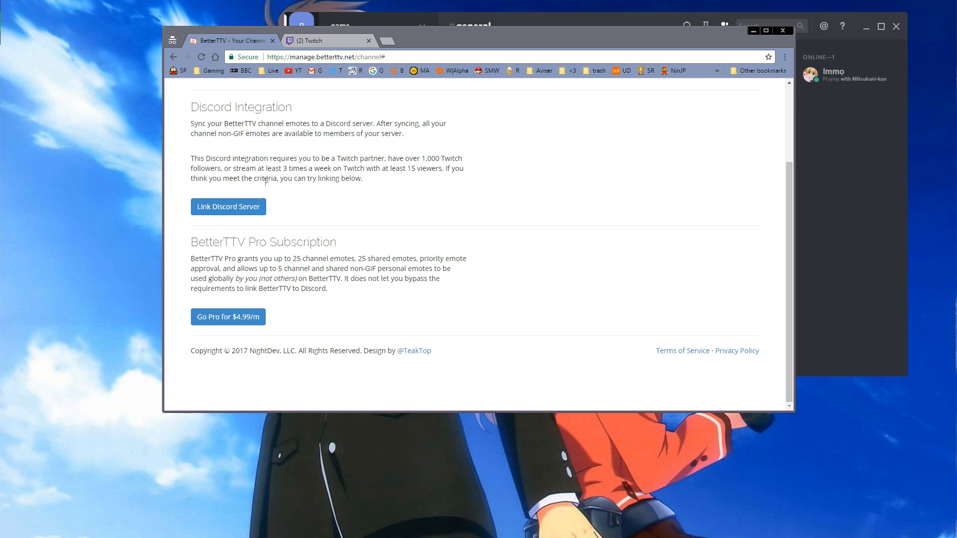
pyautogui.click(241, 215)
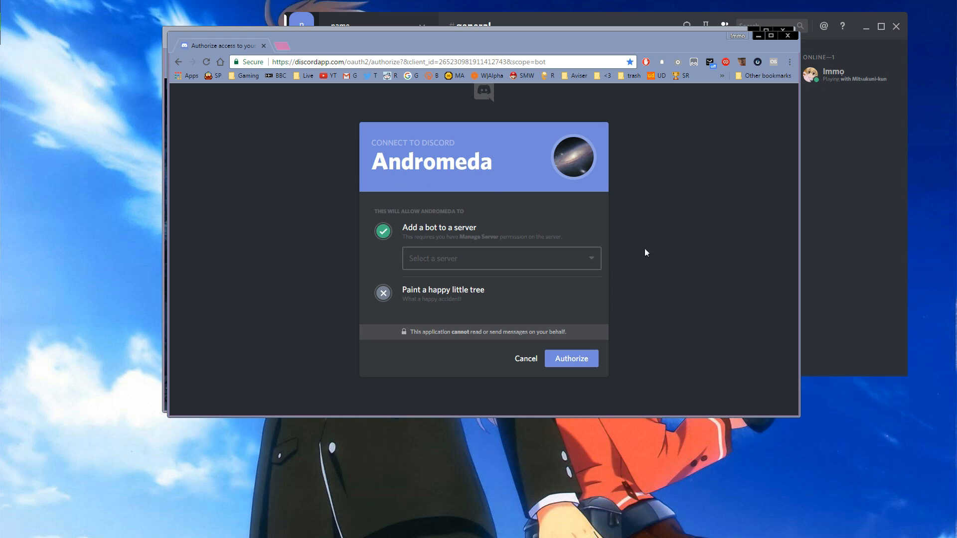
# Try to authorize the Andromeda bot for the "name" server and close the authorization page
pyautogui.click(470, 252)
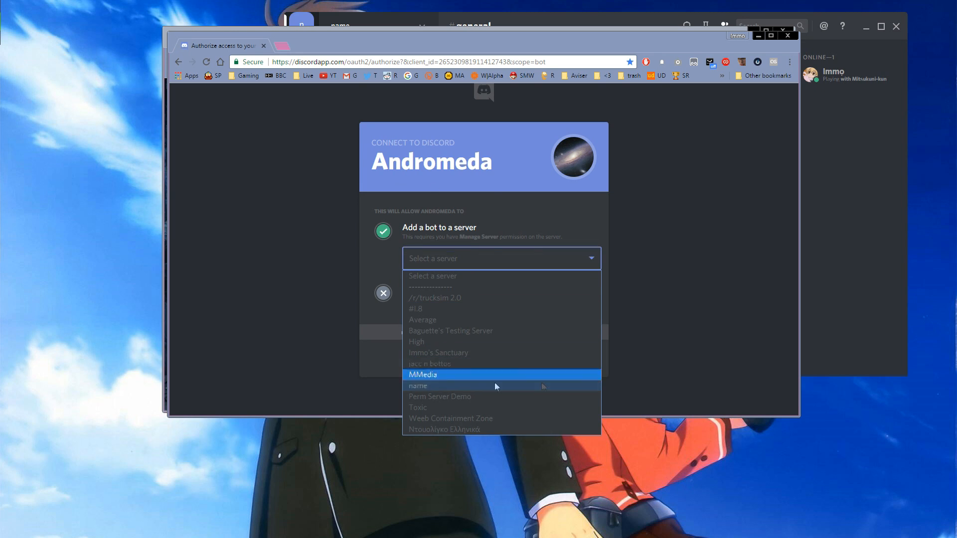
pyautogui.click(427, 387)
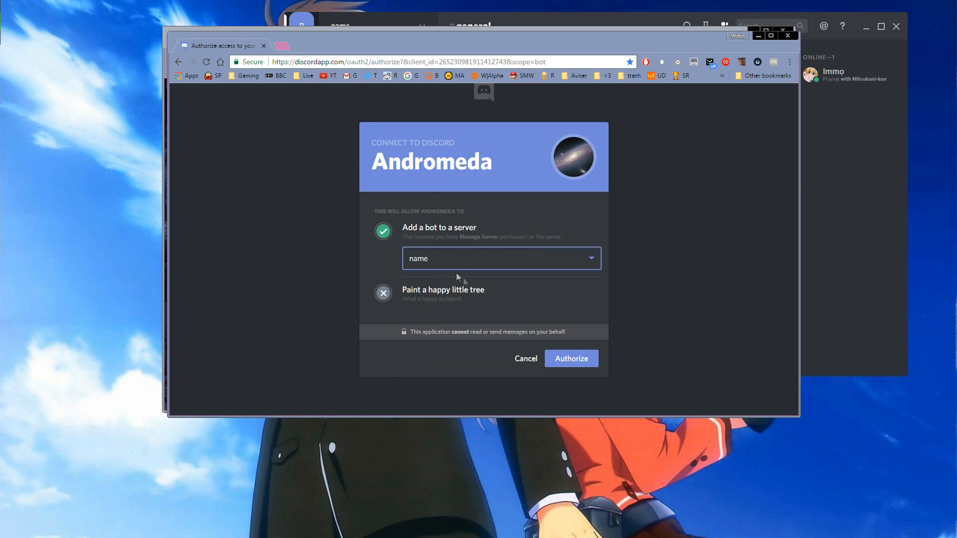
pyautogui.click(580, 363)
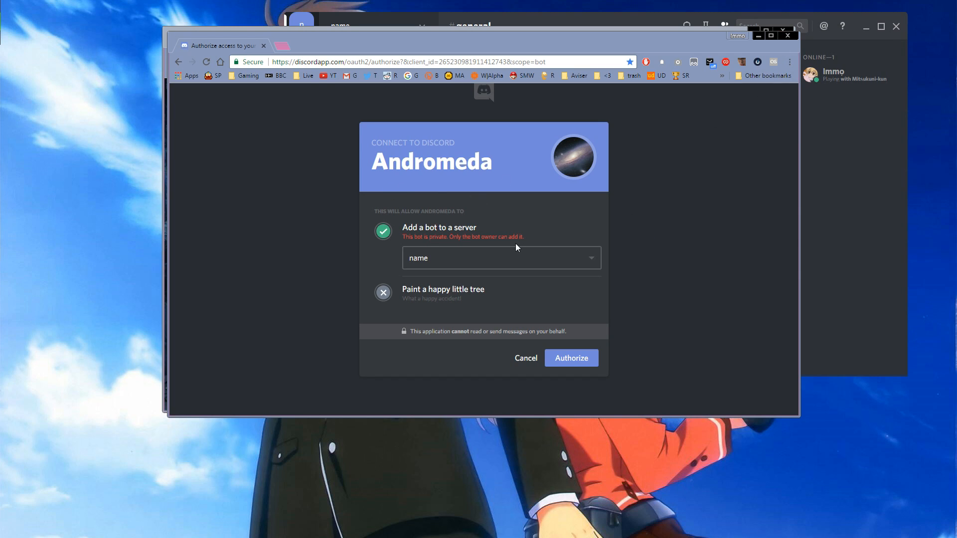
pyautogui.click(264, 46)
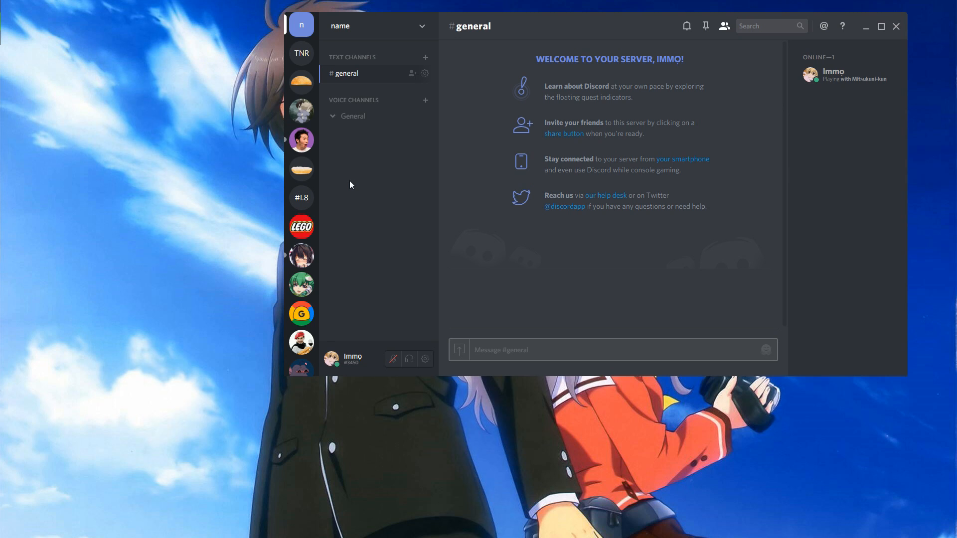
# View the Weeb Containment Zone server in Discord and switch to the BetterTTV browser window to look at My Emotes
pyautogui.click(301, 111)
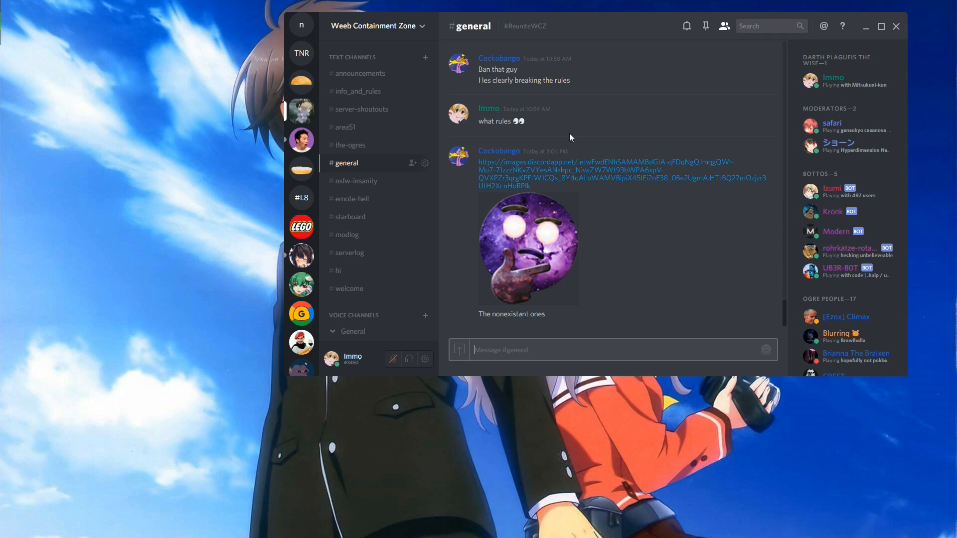
pyautogui.hotkey('alt', 'Tab')
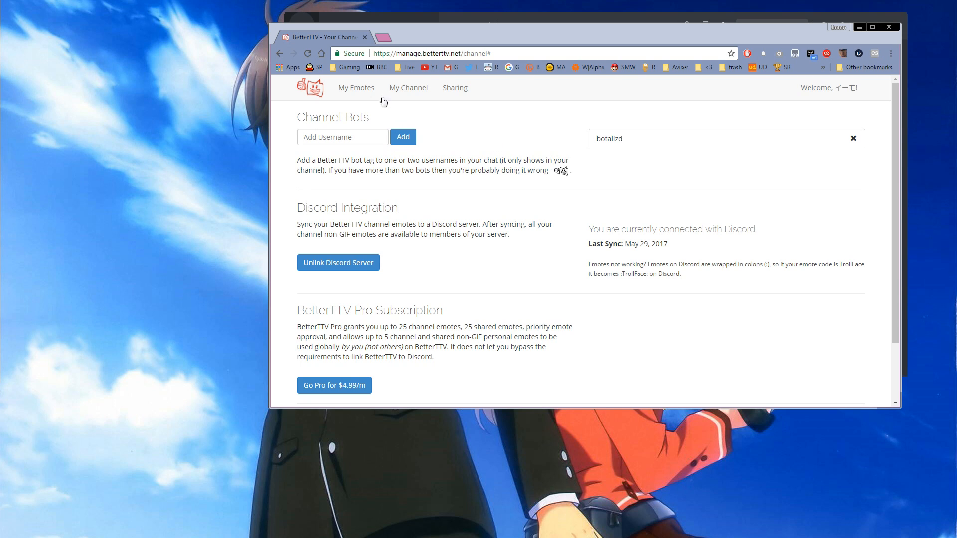
pyautogui.click(357, 93)
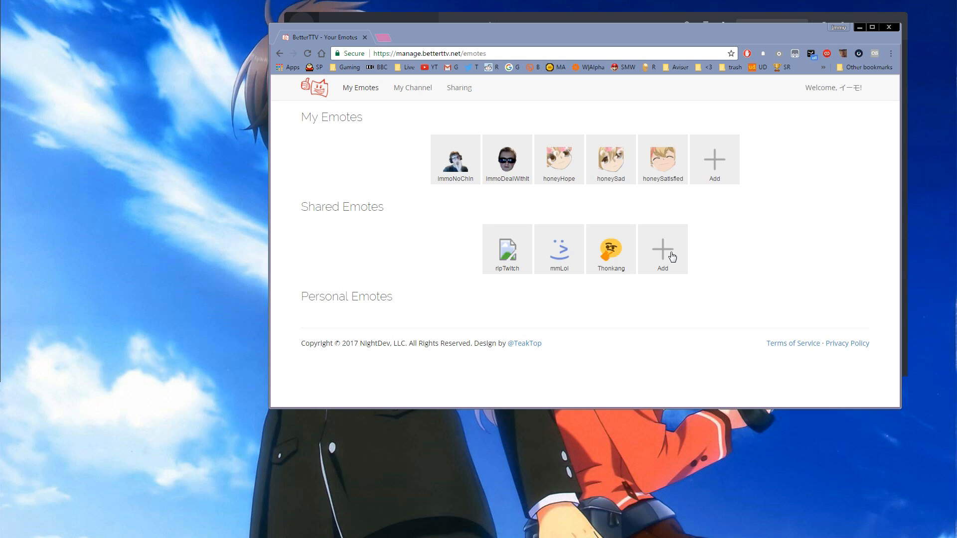
# Browse BetterTTV's shared emotes, view the ezClap emote's details and return to the shared list
pyautogui.click(459, 88)
pyautogui.scroll(-10, 552, 225)
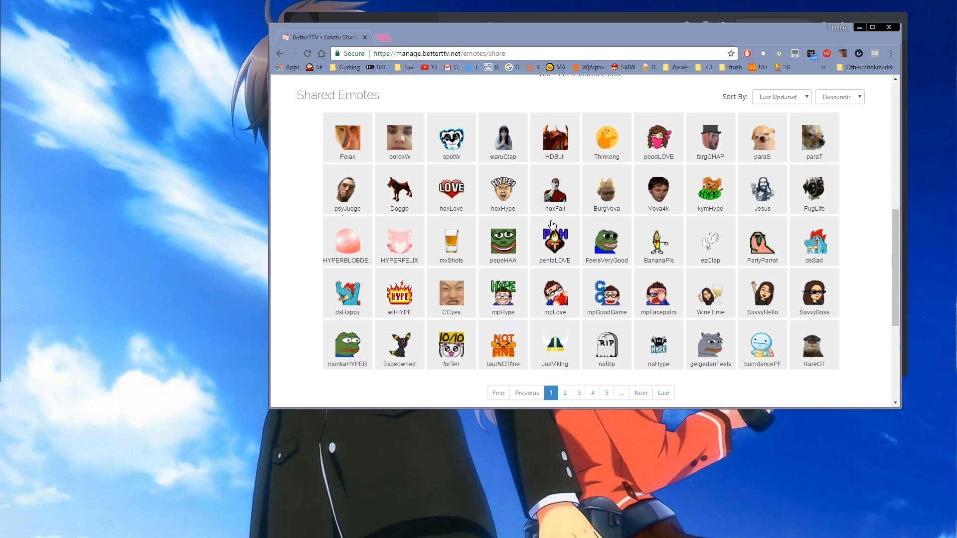
pyautogui.scroll(5, 550, 223)
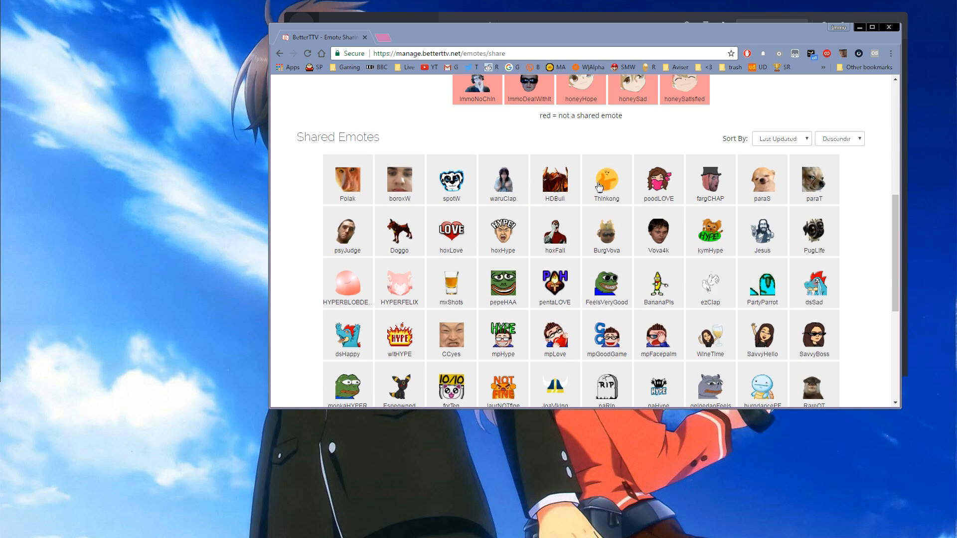
pyautogui.click(706, 286)
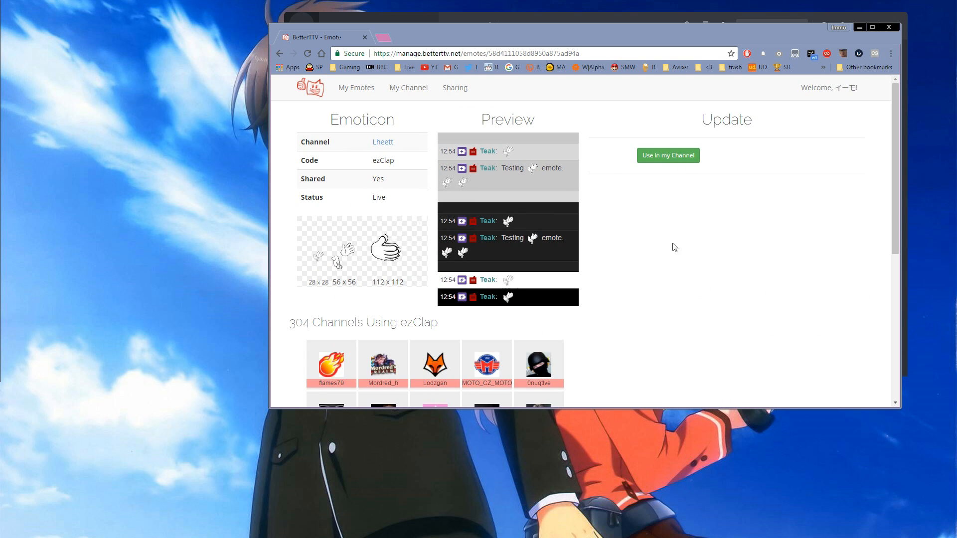
pyautogui.hotkey('alt', 'Left')
pyautogui.scroll(-3, 568, 294)
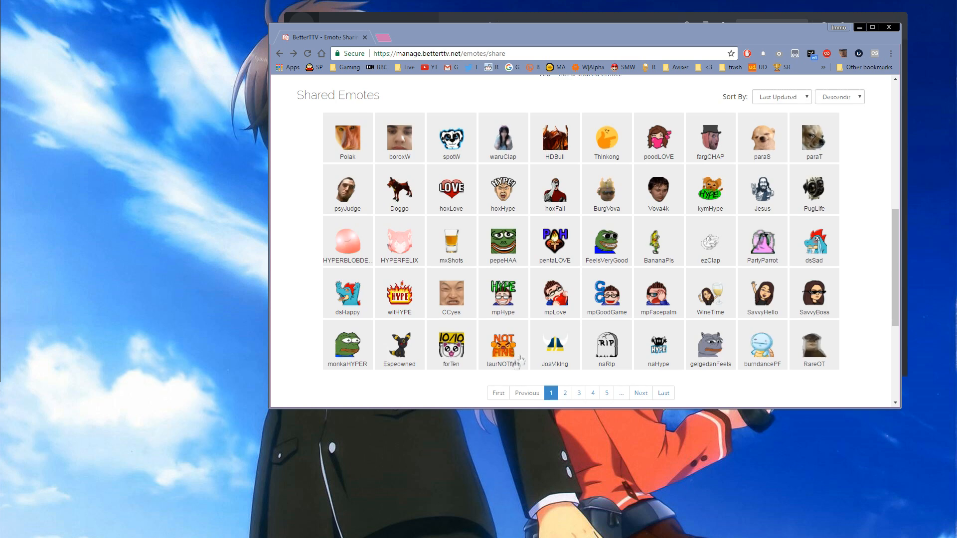
# Search the shared emotes for "thonkang", view the matching emote's details and go back to the sharing page
pyautogui.scroll(-5, 544, 259)
pyautogui.click(549, 251)
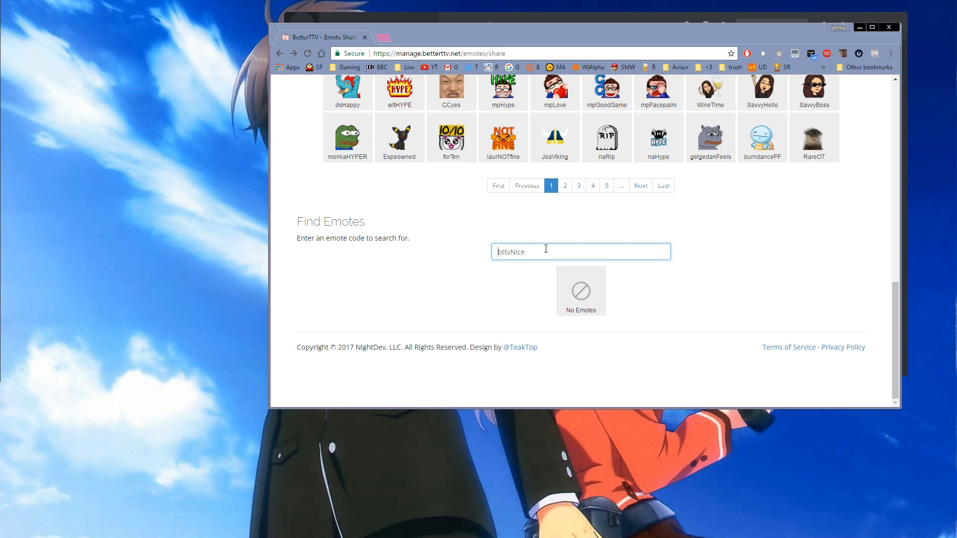
pyautogui.write('thonkang')
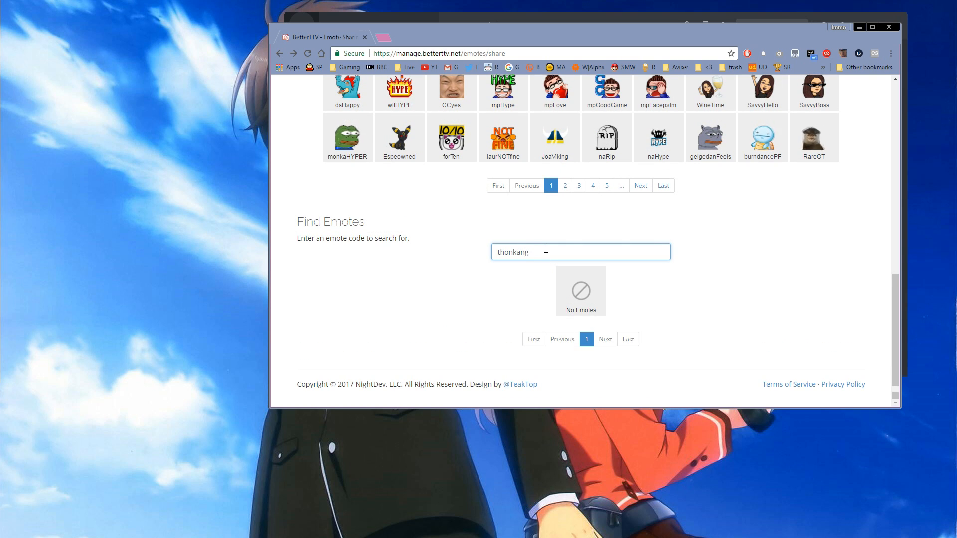
pyautogui.click(607, 302)
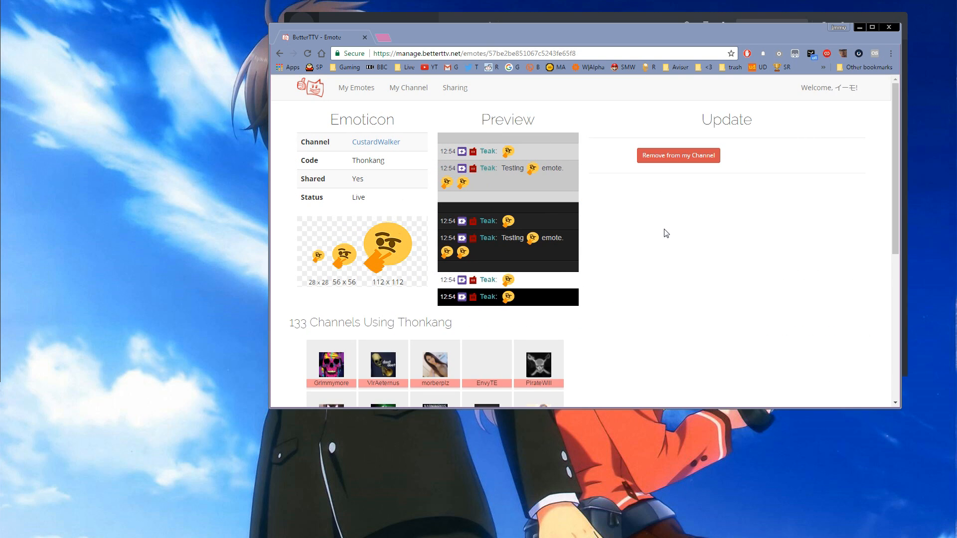
pyautogui.hotkey('alt', 'Left')
# Open the honeySatisfied emote's settings and try the option to let others use it in their channel
pyautogui.scroll(3, 668, 228)
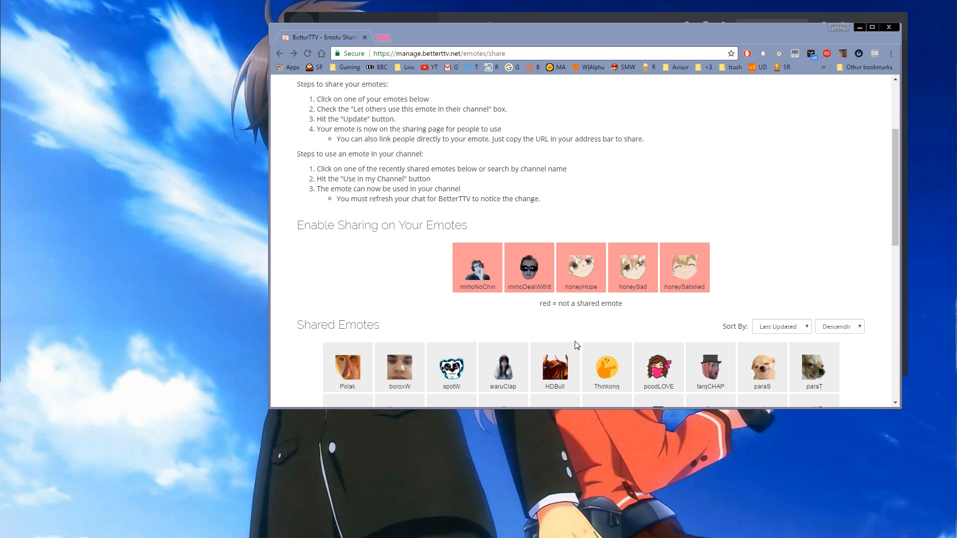
pyautogui.click(684, 262)
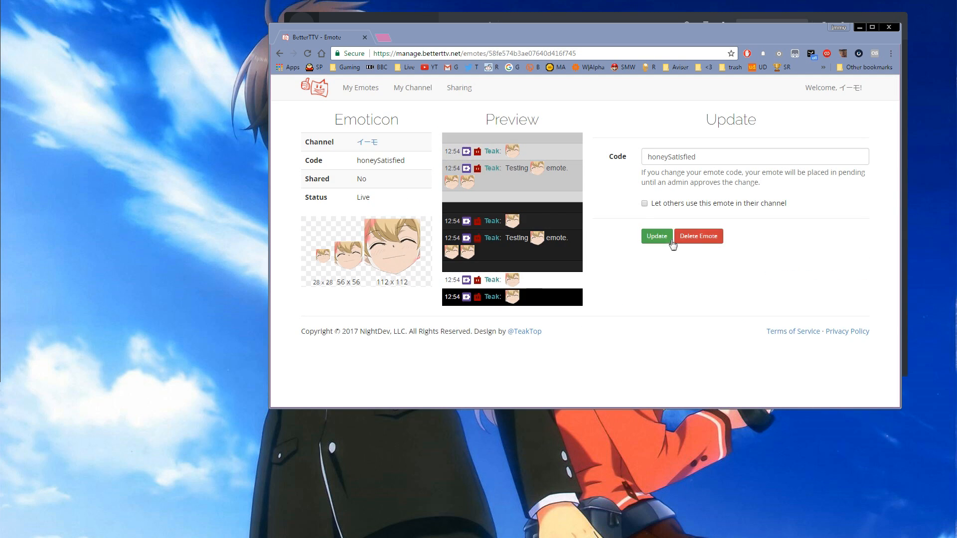
pyautogui.click(645, 204)
# Open the upload form for a new personal emote from My Emotes and review BetterTTV's submission rules
pyautogui.click(358, 97)
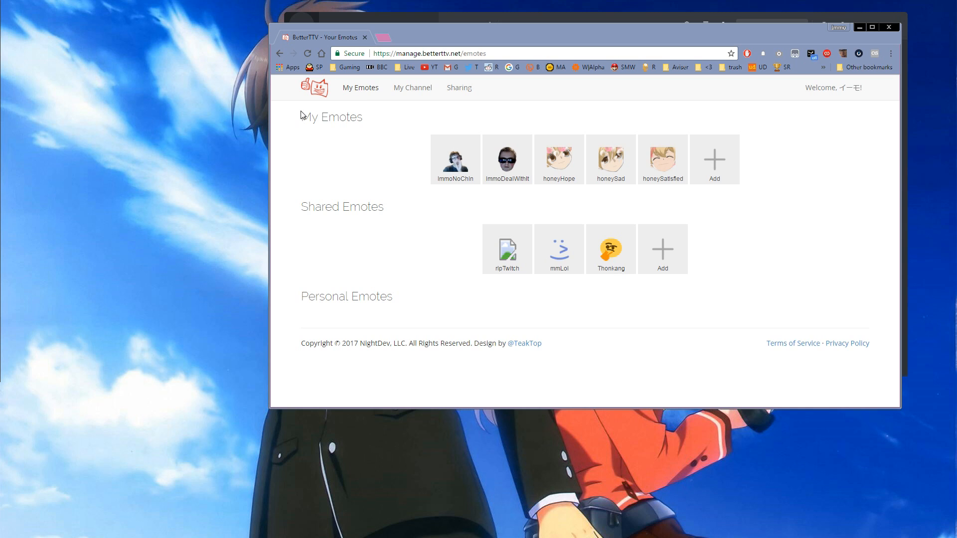
pyautogui.click(719, 159)
pyautogui.scroll(-5, 603, 207)
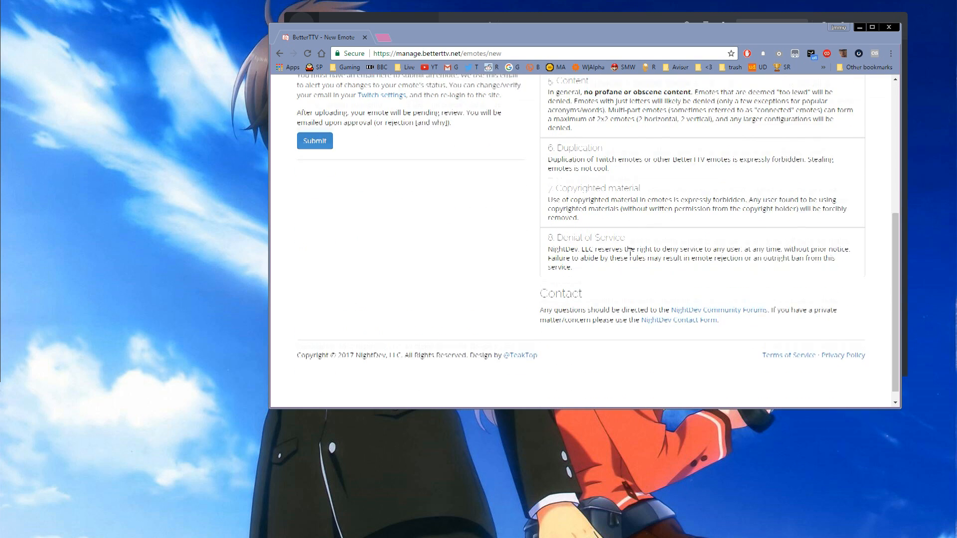
pyautogui.scroll(5, 573, 229)
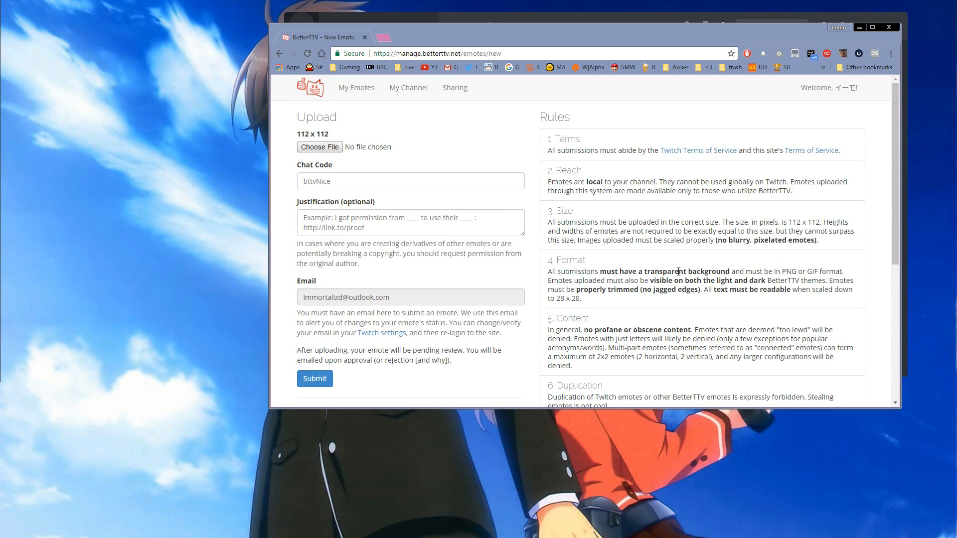
pyautogui.scroll(-2, 679, 272)
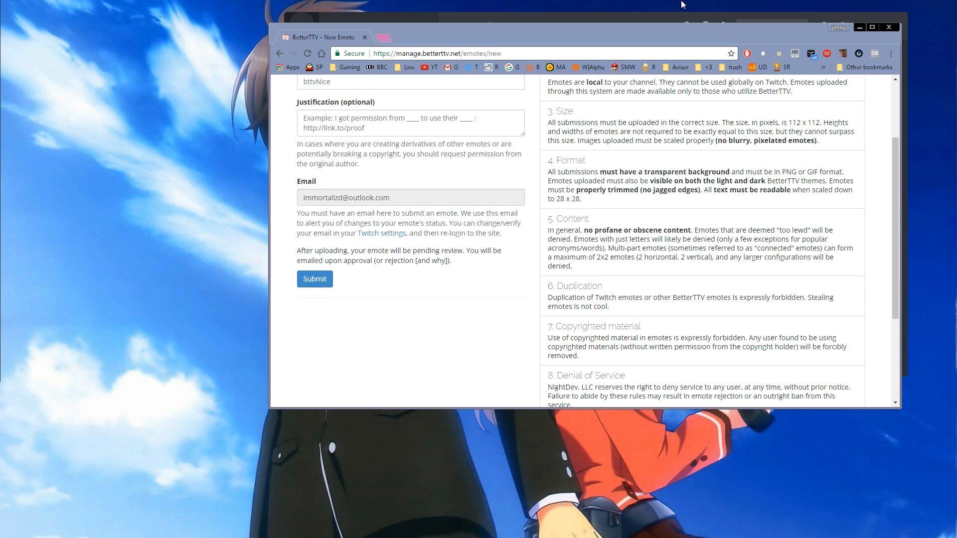
pyautogui.scroll(2, 678, 218)
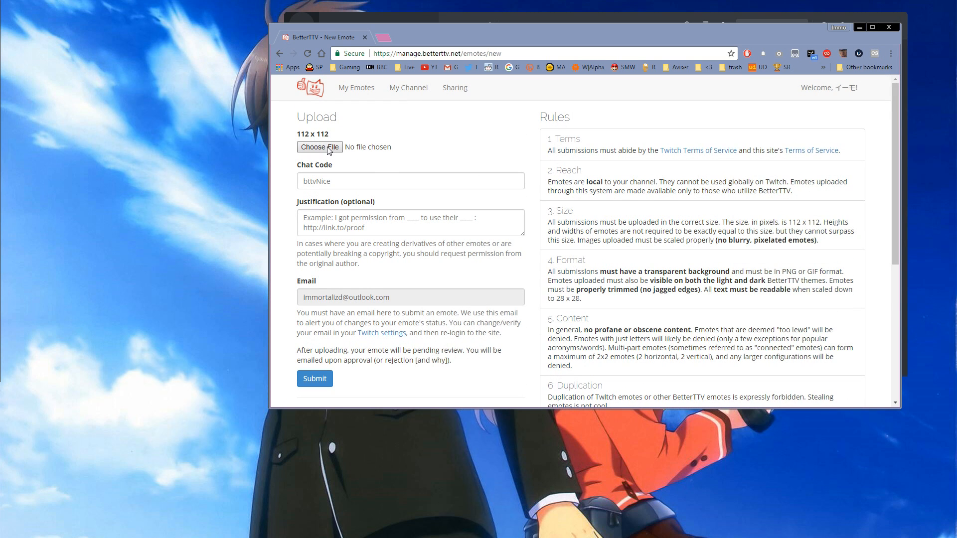
pyautogui.click(385, 180)
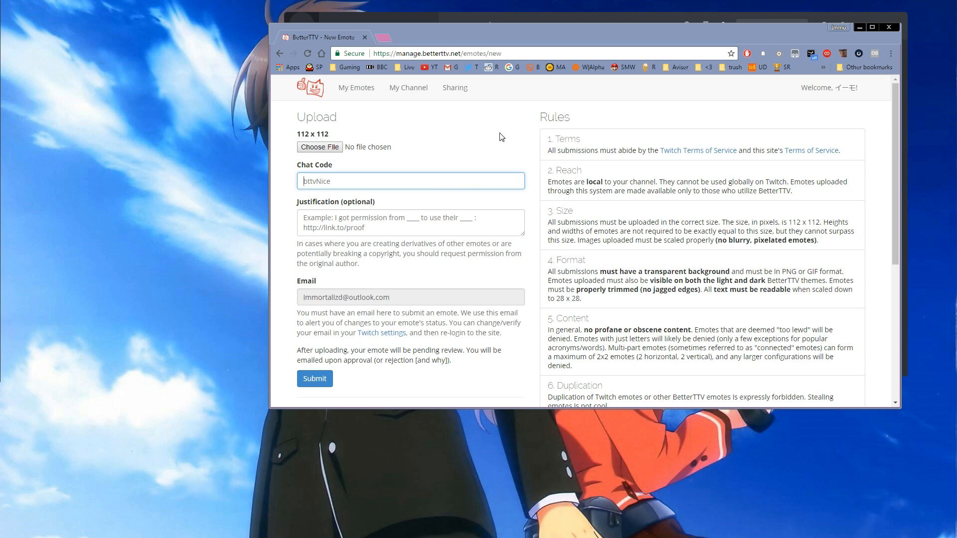
pyautogui.write('mamneMEnebh')
pyautogui.press('BackSpace')
pyautogui.press('BackSpace')
pyautogui.press('BackSpace')
pyautogui.press('BackSpace')
pyautogui.press('BackSpace')
pyautogui.write('eke')
pyautogui.press('BackSpace')
pyautogui.press('BackSpace')
pyautogui.press('BackSpace')
pyautogui.press('BackSpace')
pyautogui.press('BackSpace')
pyautogui.press('BackSpace')
pyautogui.press('BackSpace')
pyautogui.press('BackSpace')
pyautogui.press('BackSpace')
pyautogui.write('asdfghjkl')
pyautogui.hotkey('ctrl', 'a')
pyautogui.write('AmeneMeke')
pyautogui.press('BackSpace')
pyautogui.press('BackSpace')
pyautogui.write('me')
pyautogui.hotkey('ctrl', 'a')
pyautogui.press('BackSpace')
pyautogui.press('Tab')
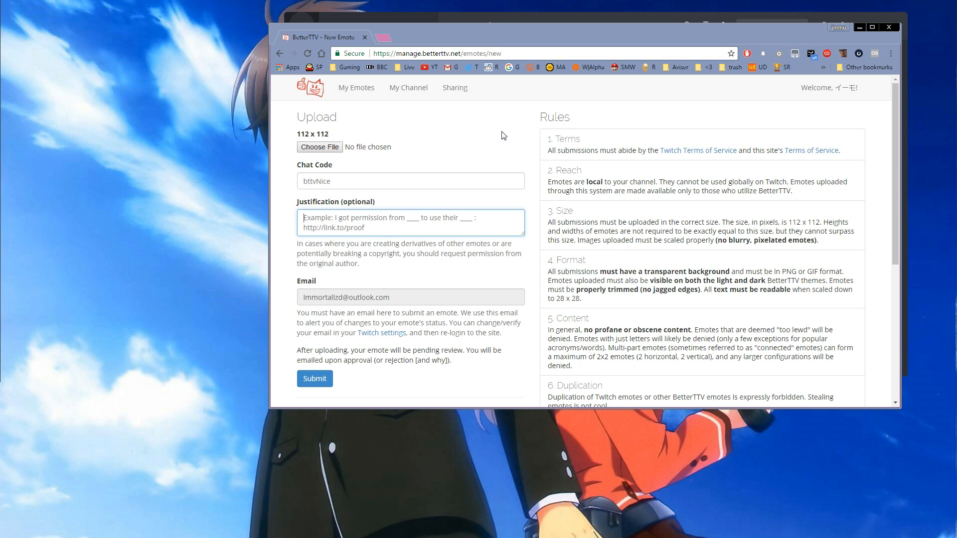
pyautogui.click(504, 136)
# Look over the rest of the emote upload form and try submitting it without a file or chat code
pyautogui.scroll(-2, 503, 136)
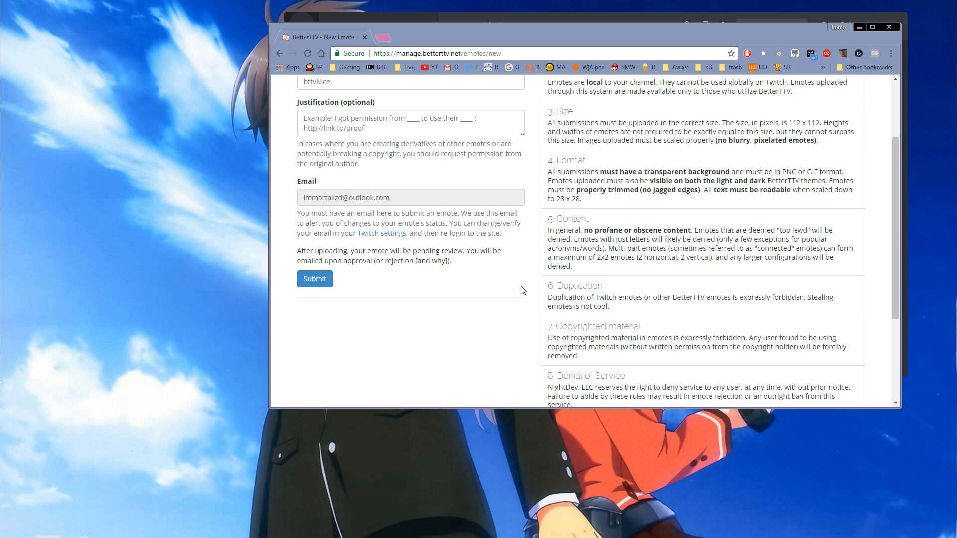
pyautogui.scroll(3, 412, 253)
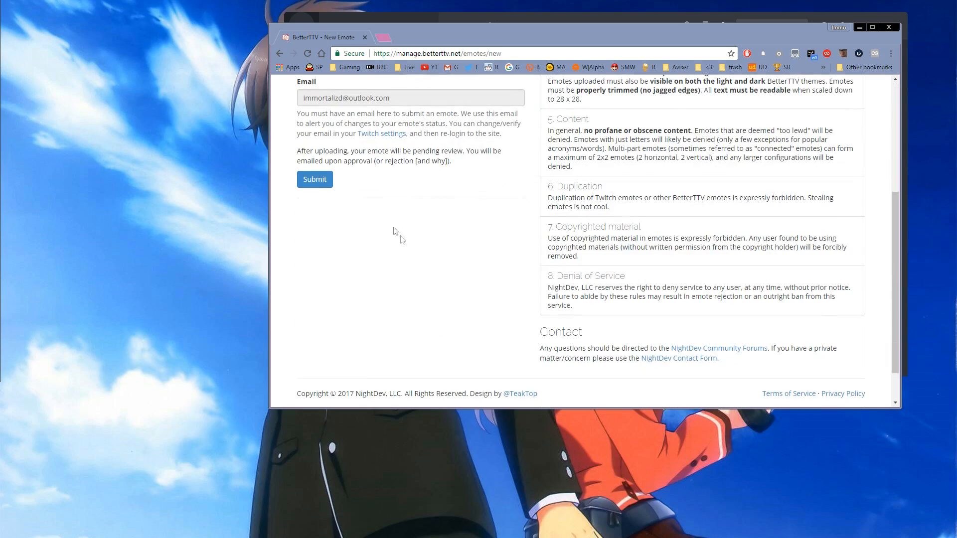
pyautogui.click(320, 180)
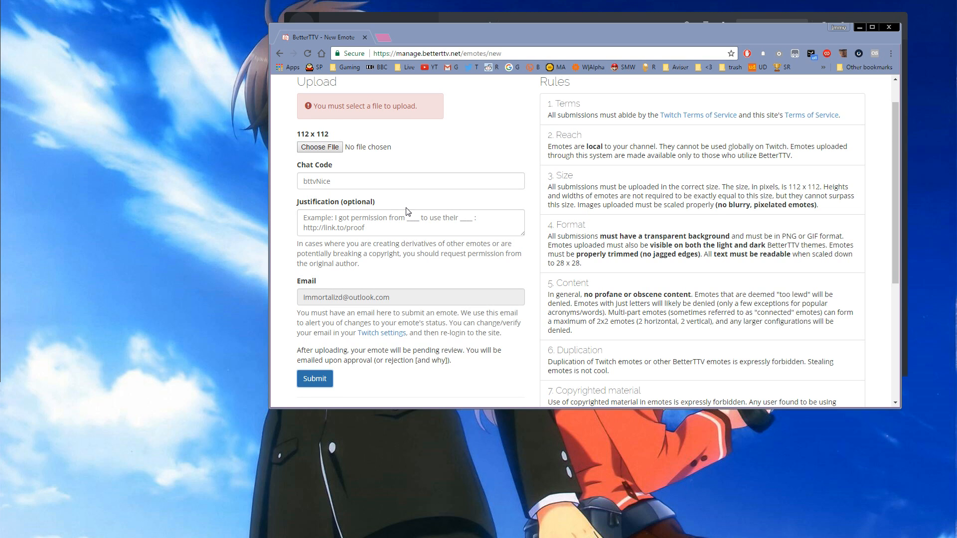
pyautogui.scroll(2, 407, 211)
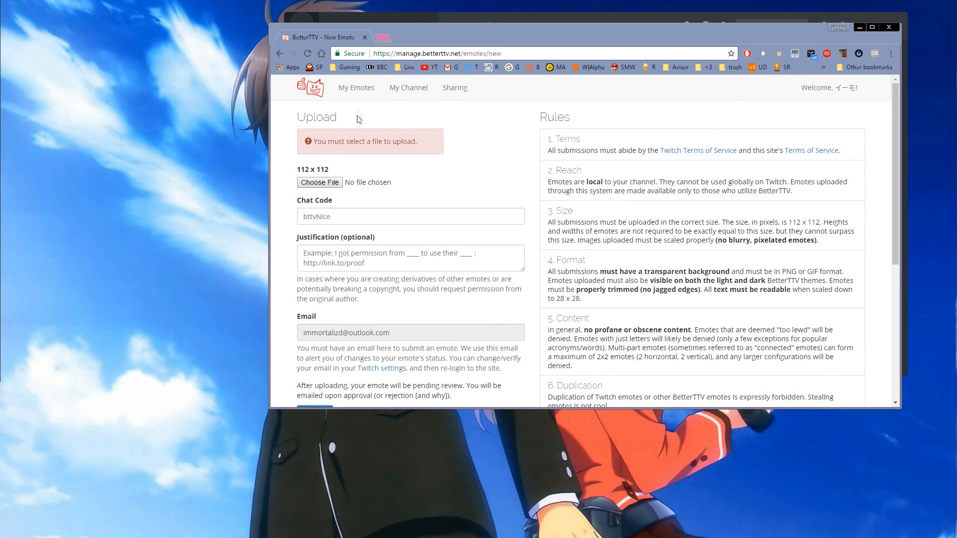
# Return to the BetterTTV channel page, view the monthly BetterTTV Pro order form and close it
pyautogui.click(355, 89)
pyautogui.click(404, 88)
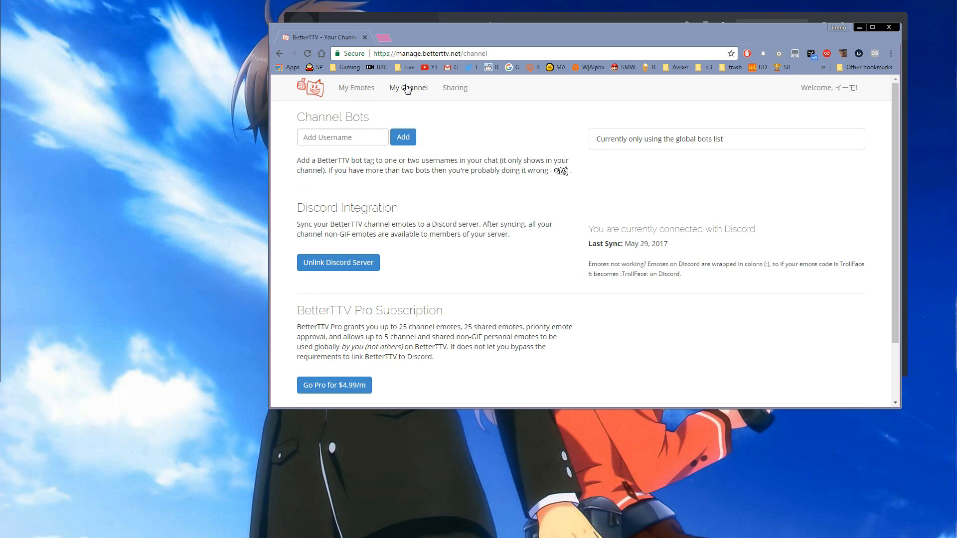
pyautogui.scroll(-3, 379, 200)
pyautogui.click(349, 312)
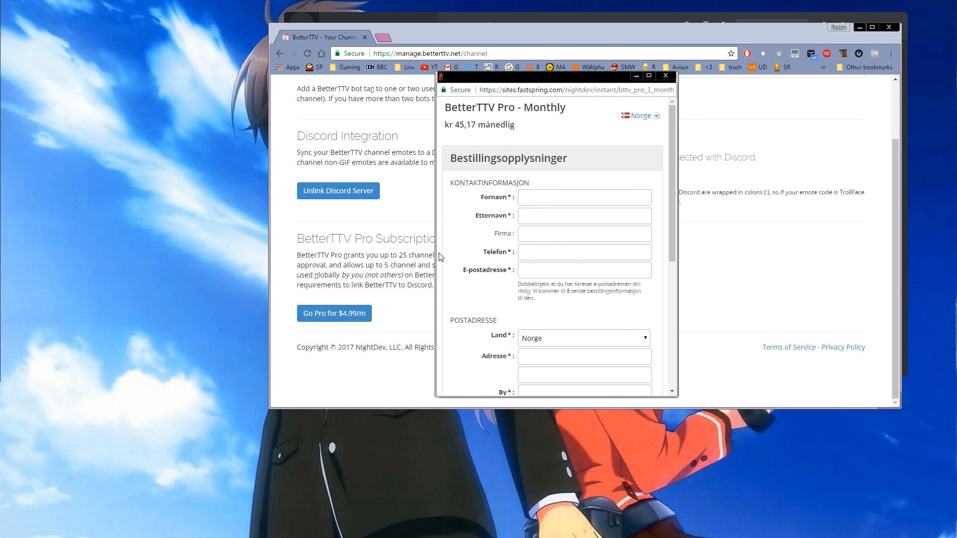
pyautogui.hotkey('ctrl', 'w')
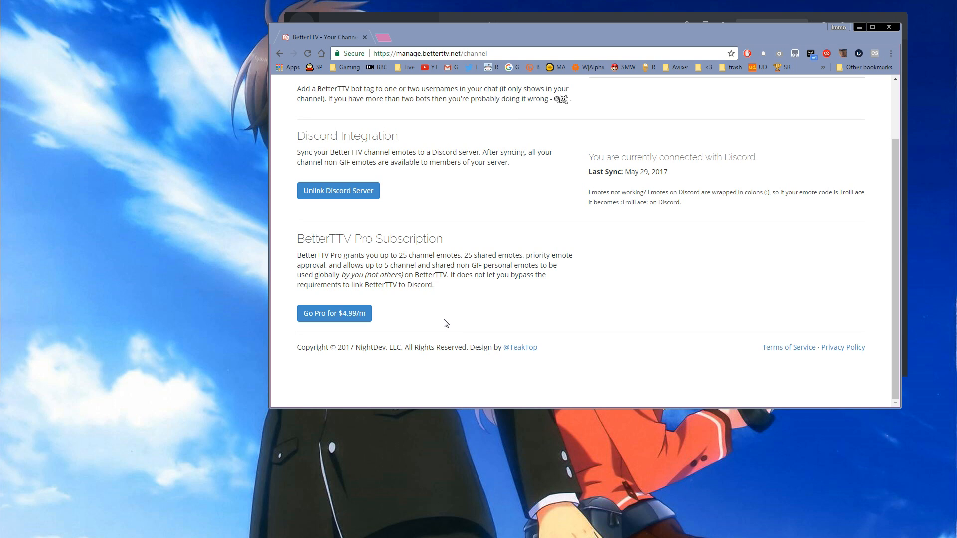
# Switch to Discord and examine the Emote List server's #submissions channel, its member roles and its channel list
pyautogui.hotkey('alt', 'Tab')
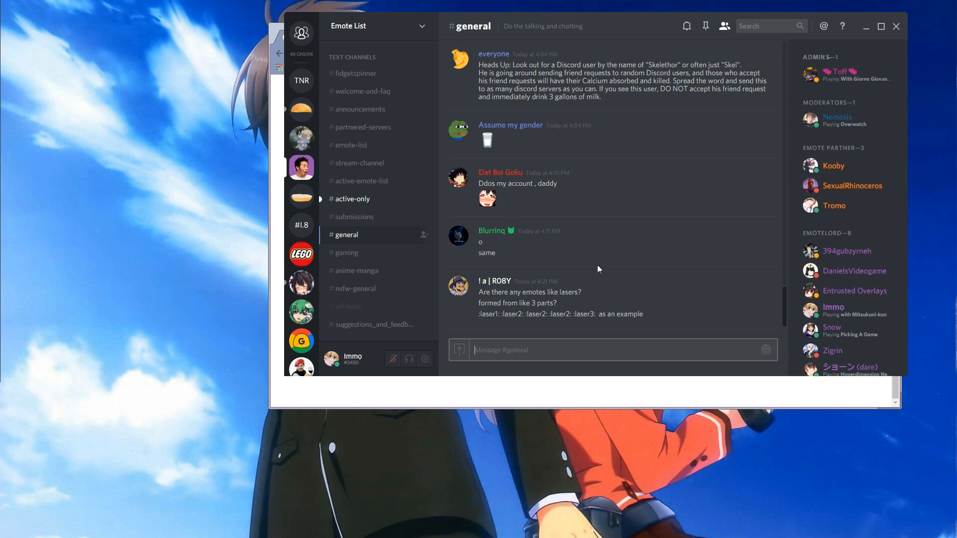
pyautogui.click(374, 217)
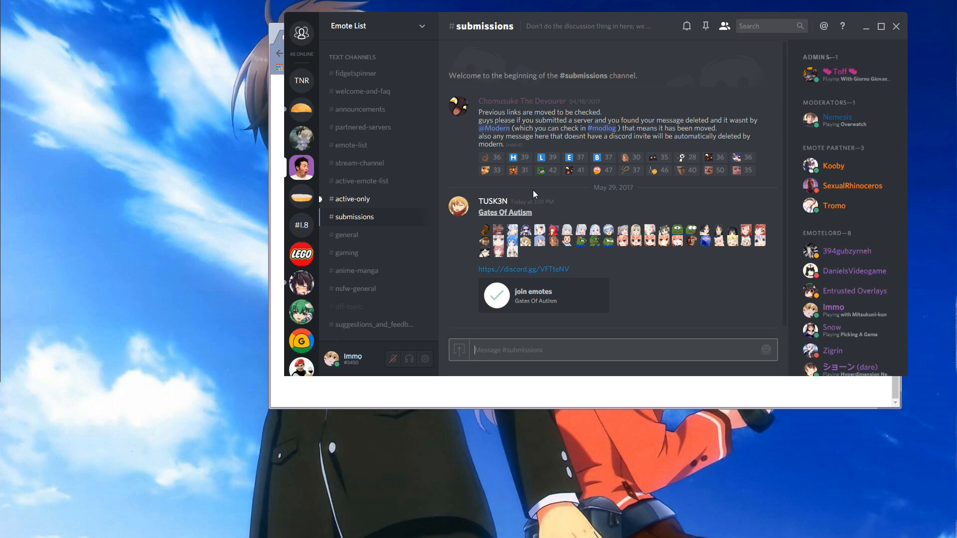
pyautogui.scroll(-2, 802, 208)
pyautogui.scroll(-5, 802, 207)
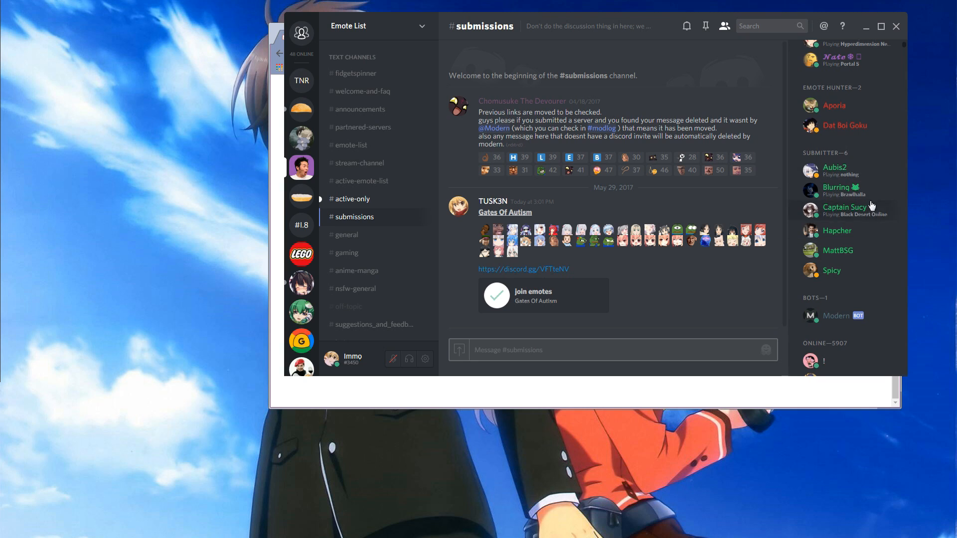
pyautogui.scroll(5, 845, 245)
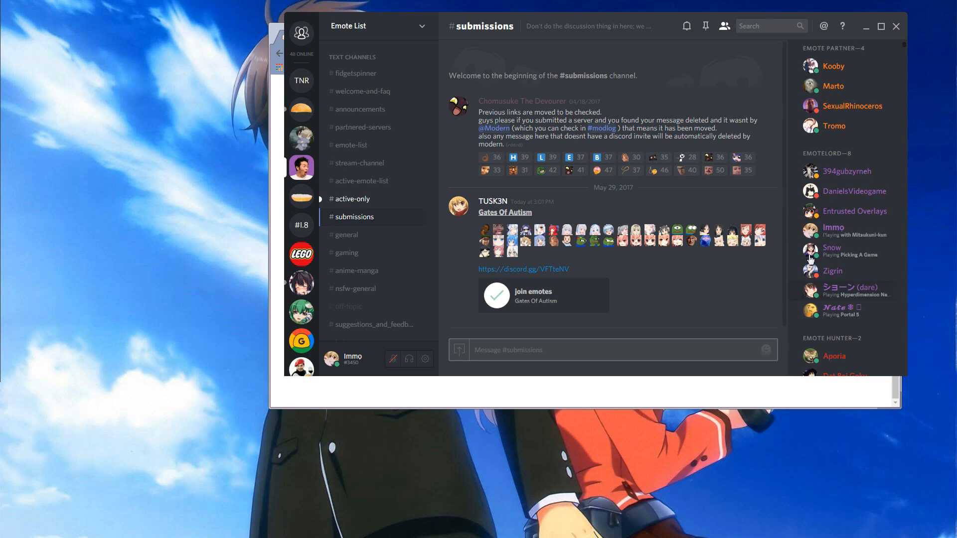
pyautogui.scroll(-3, 379, 200)
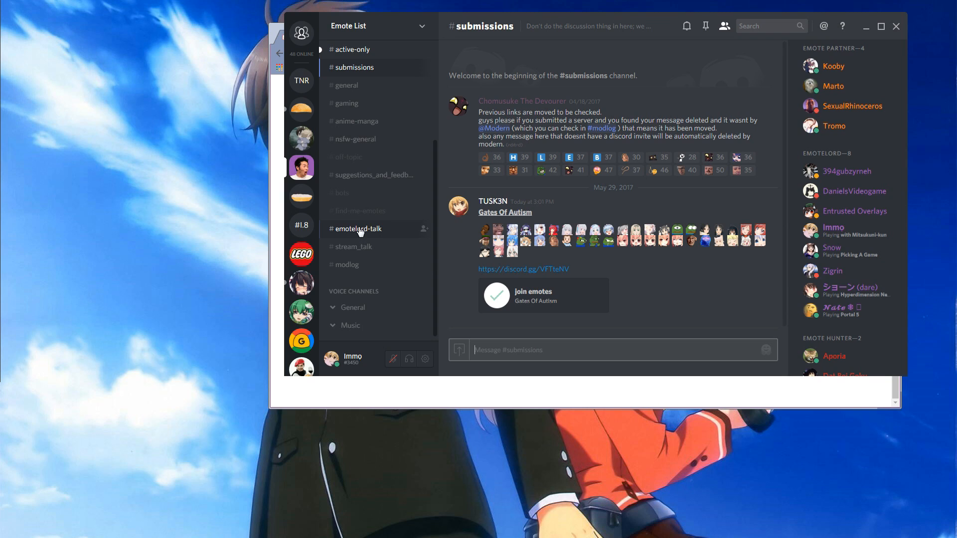
# Look through the Emote List server's member list, from the Emote Partner group to the regular online members and back
pyautogui.scroll(-6, 830, 119)
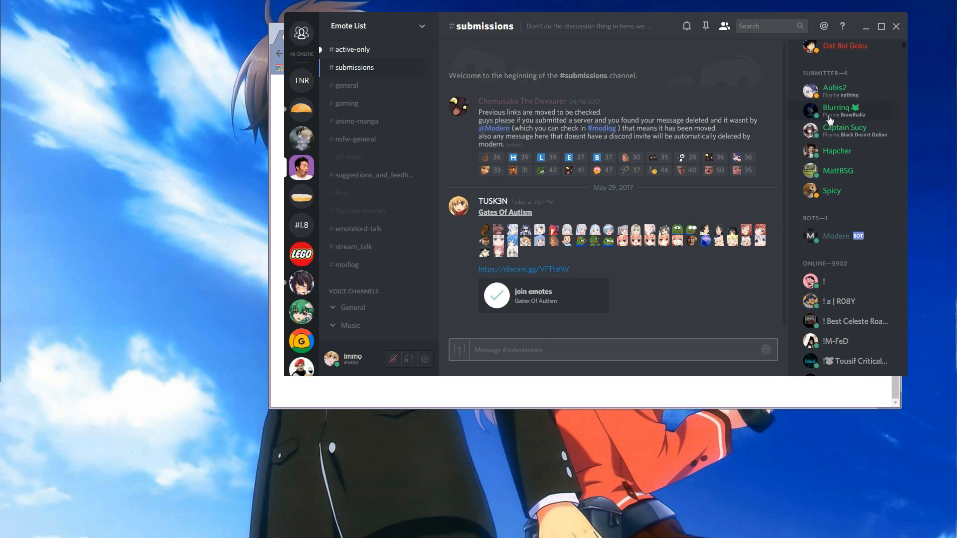
pyautogui.scroll(6, 847, 119)
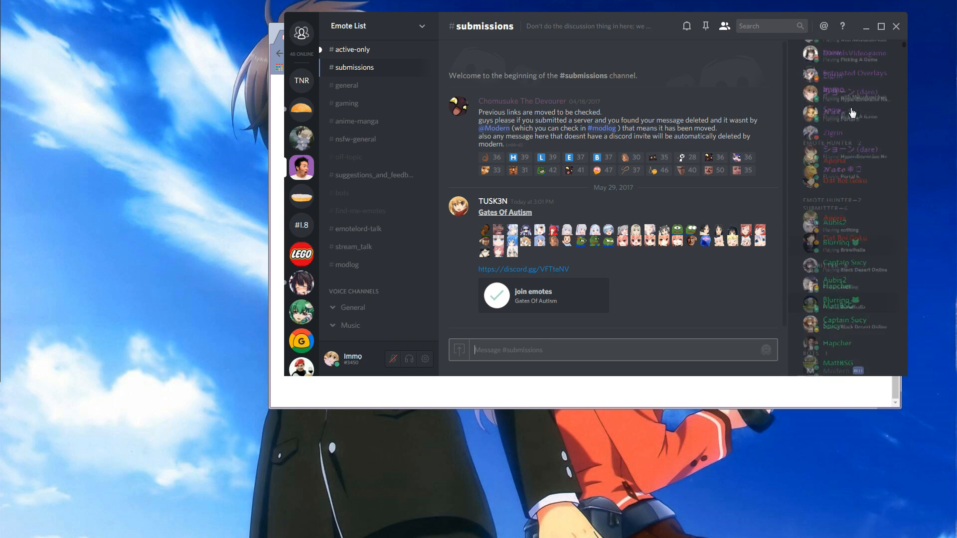
pyautogui.scroll(-1, 828, 144)
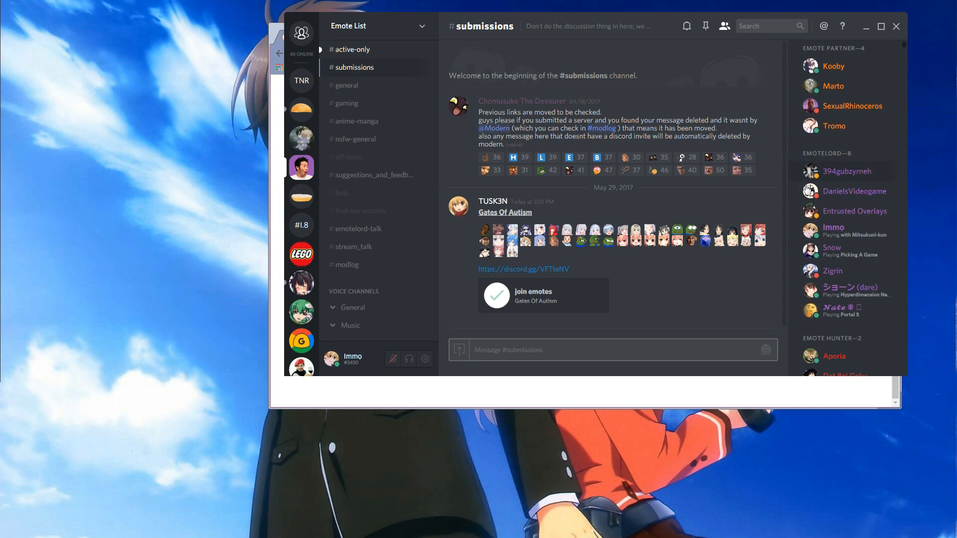
# Switch to the #general channel, view the roles on your own profile card in the Emotelord group and close it
pyautogui.hotkey('alt', 'Down')
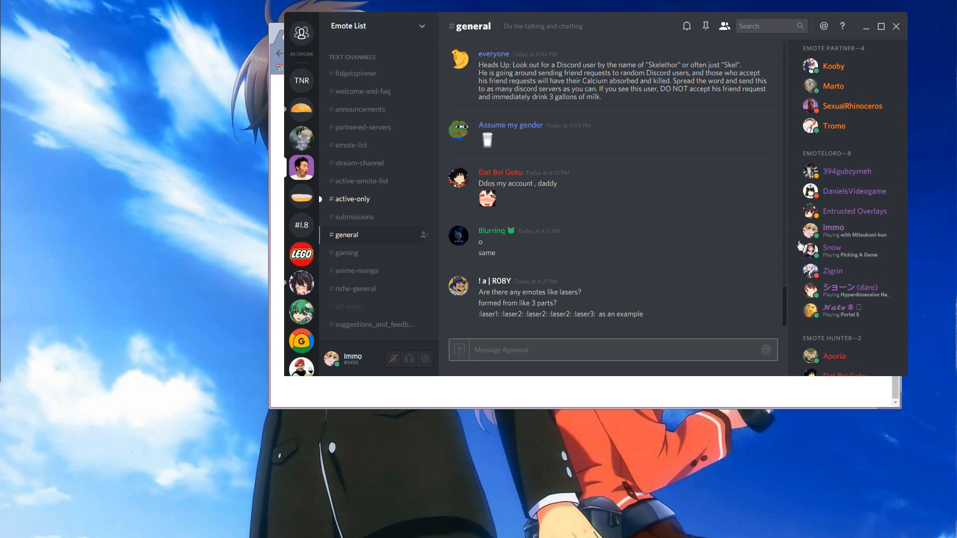
pyautogui.click(841, 219)
pyautogui.click(842, 227)
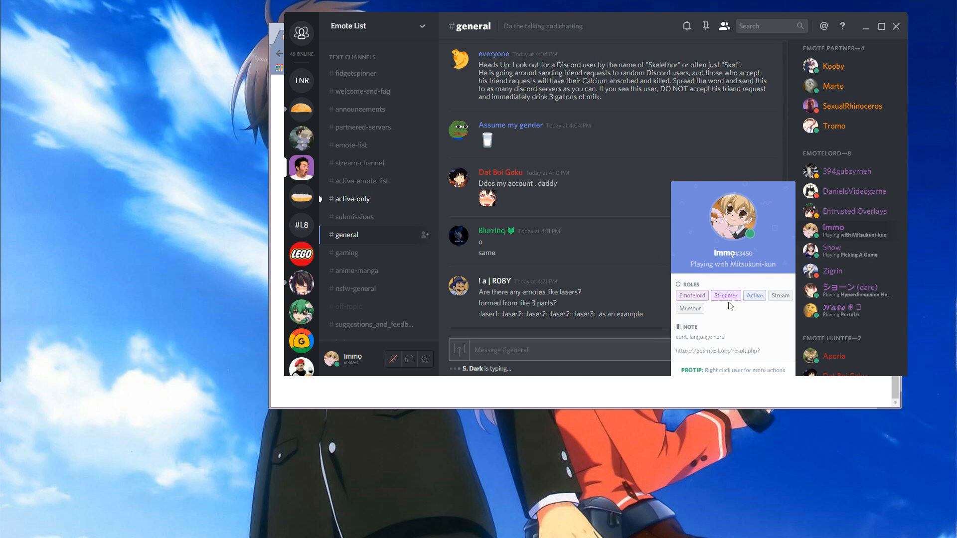
pyautogui.click(593, 124)
# Read the #stream-channel introduction and #general's older messages about the Streamer role, and return to the latest messages
pyautogui.click(395, 163)
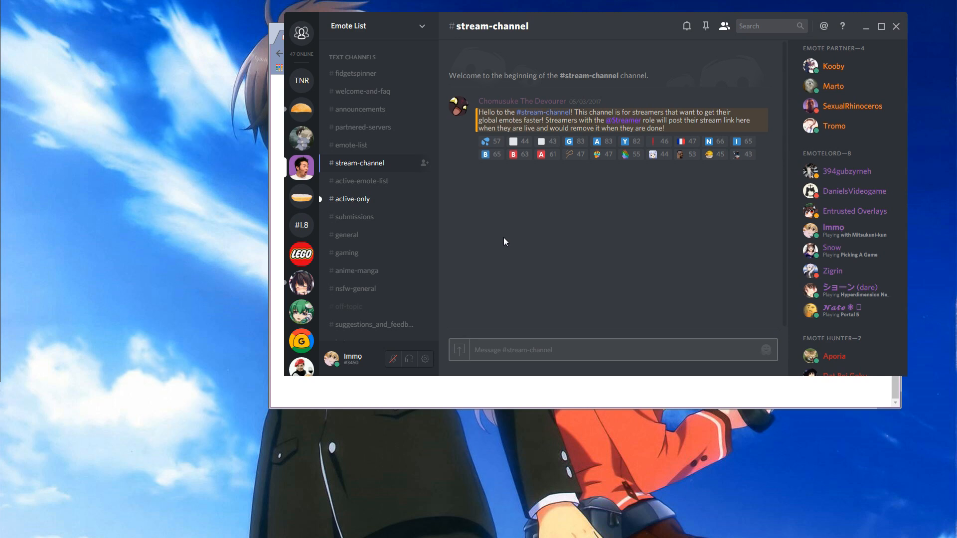
pyautogui.scroll(-3, 358, 172)
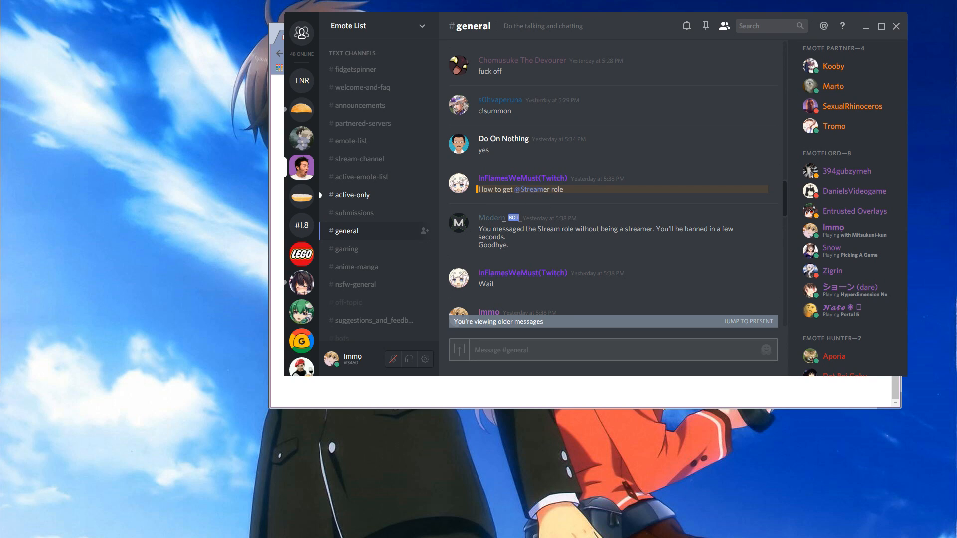
pyautogui.scroll(-10, 596, 236)
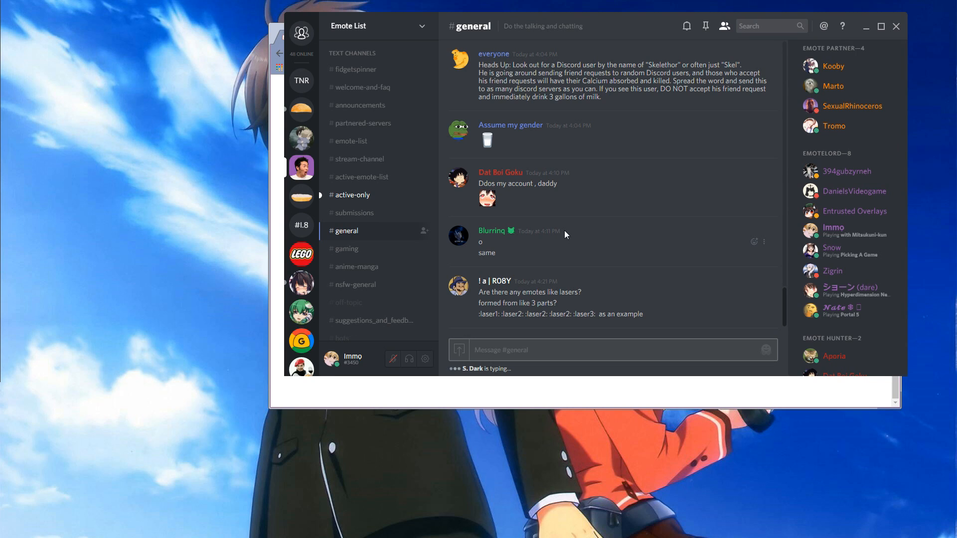
# Open the #bots channel and send the bot command t!selfroles remove
pyautogui.click(354, 331)
pyautogui.write('t!se')
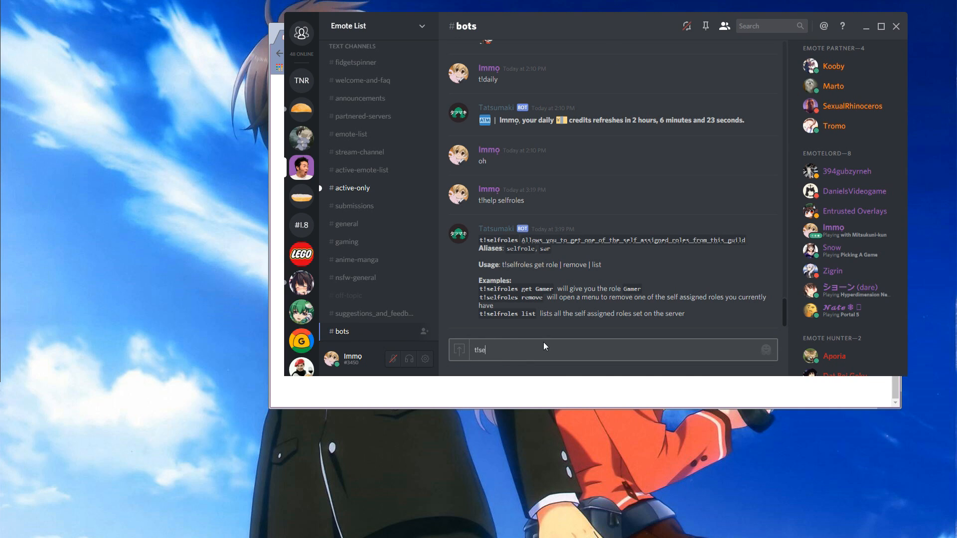
pyautogui.write('lfroles add Stream')
pyautogui.press('BackSpace')
pyautogui.press('BackSpace')
pyautogui.press('BackSpace')
pyautogui.press('BackSpace')
pyautogui.press('BackSpace')
pyautogui.press('BackSpace')
pyautogui.press('BackSpace')
pyautogui.press('BackSpace')
pyautogui.press('BackSpace')
pyautogui.press('BackSpace')
pyautogui.write('remove')
pyautogui.press('Return')
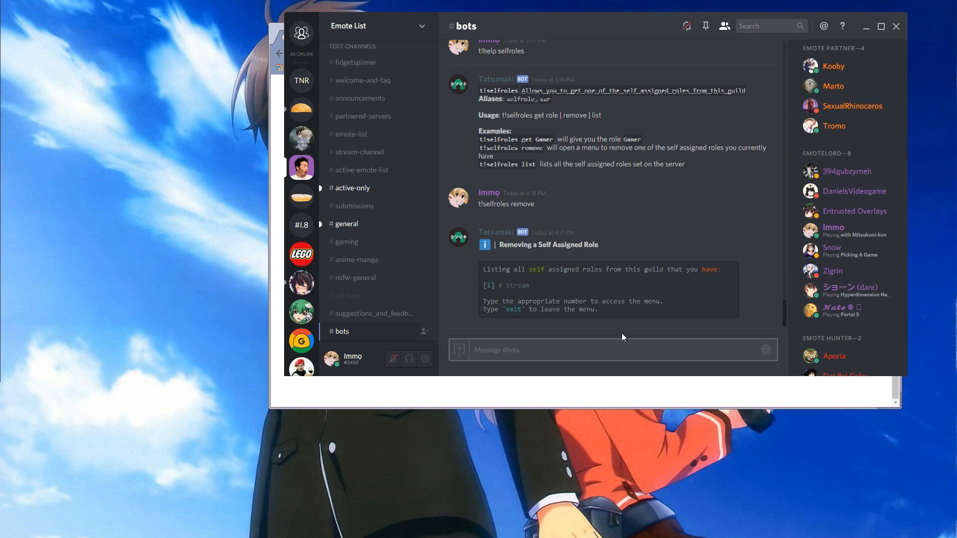
# Leave the bot's self-assigned role removal menu by replying exit instead of choosing role 1
pyautogui.write('1')
pyautogui.press('BackSpace')
pyautogui.write('exit')
pyautogui.press('Return')
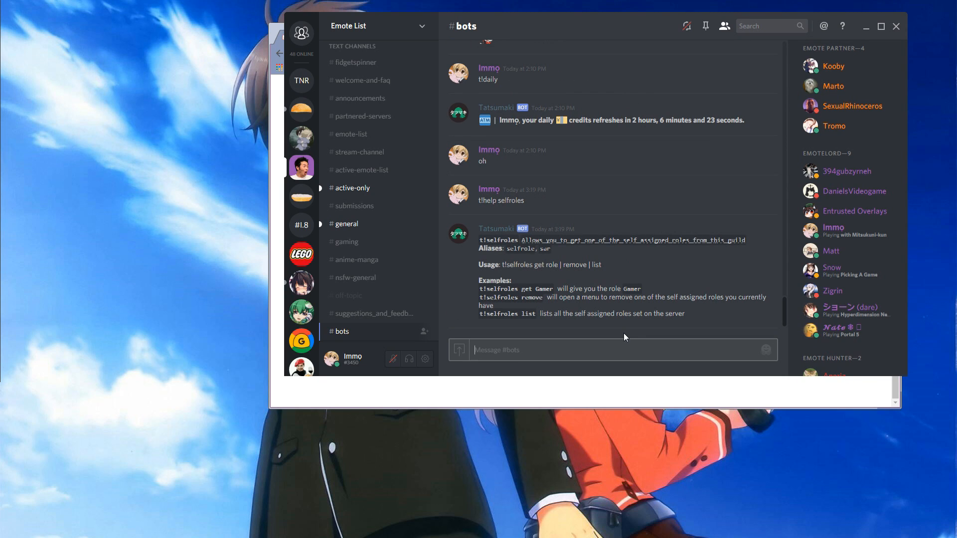